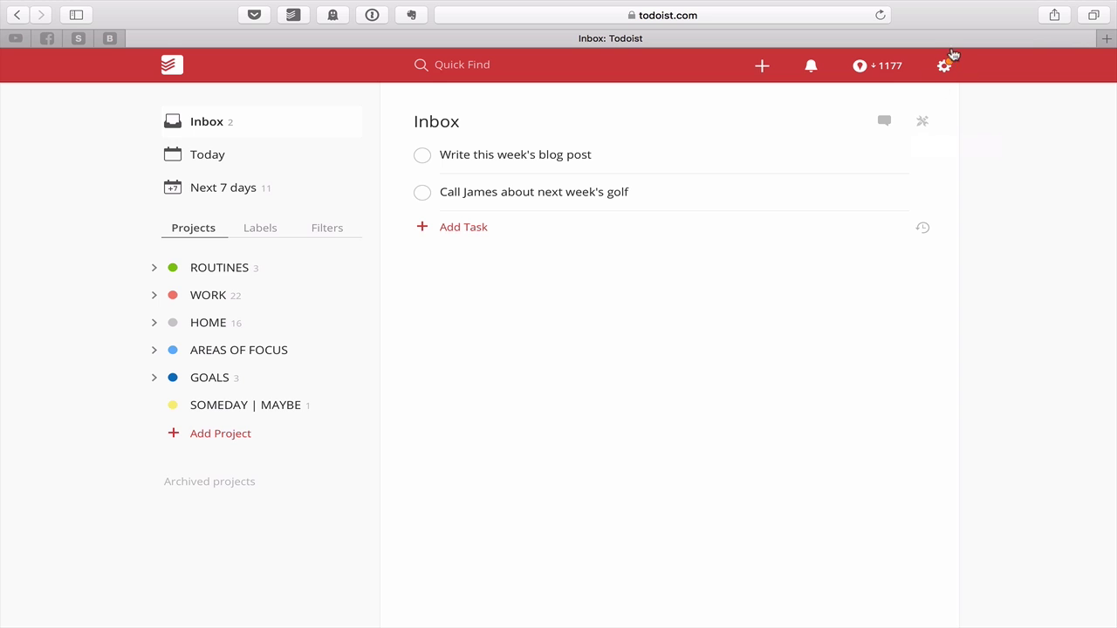
Step: Open the settings menu, which offers the new version 871
click(946, 68)
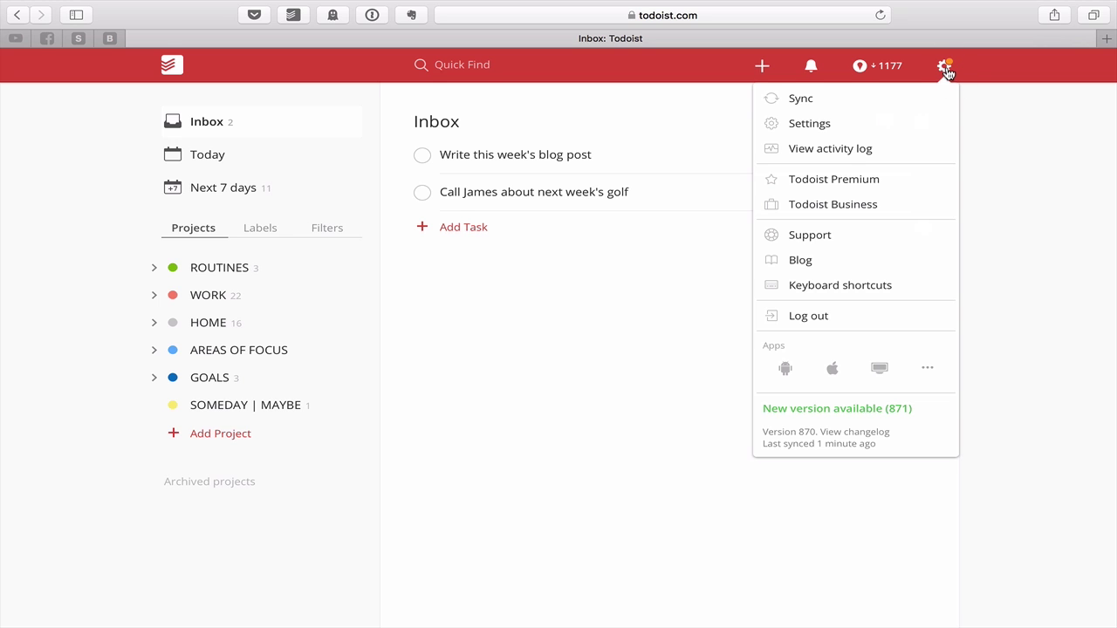
Step: Reload Todoist as version 871, open its changelog in another tab, and return to the Inbox
click(851, 410)
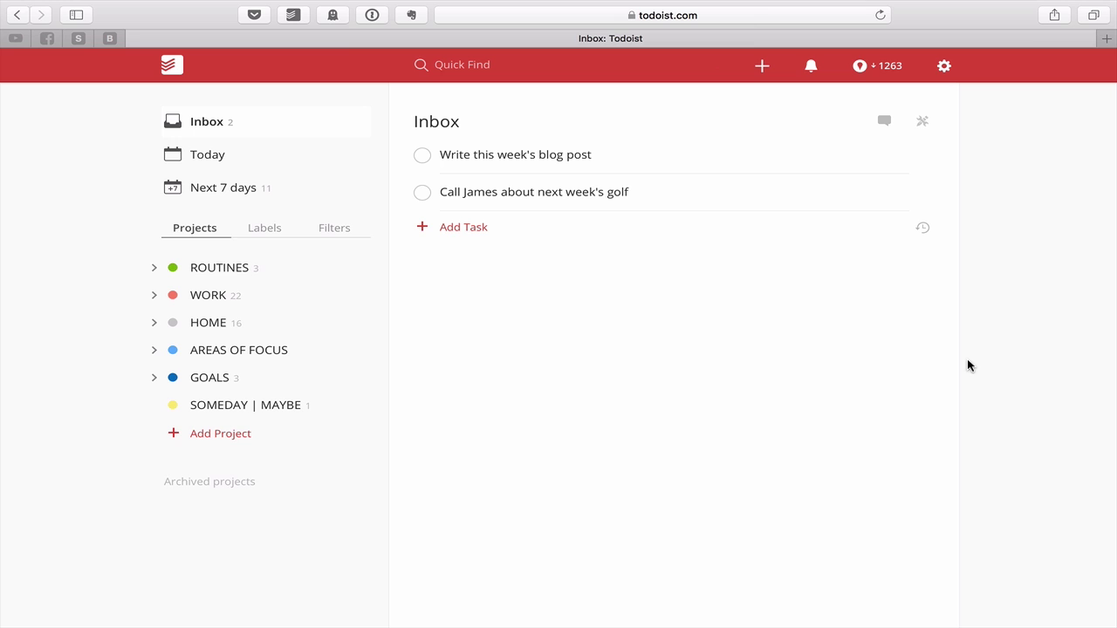
click(945, 68)
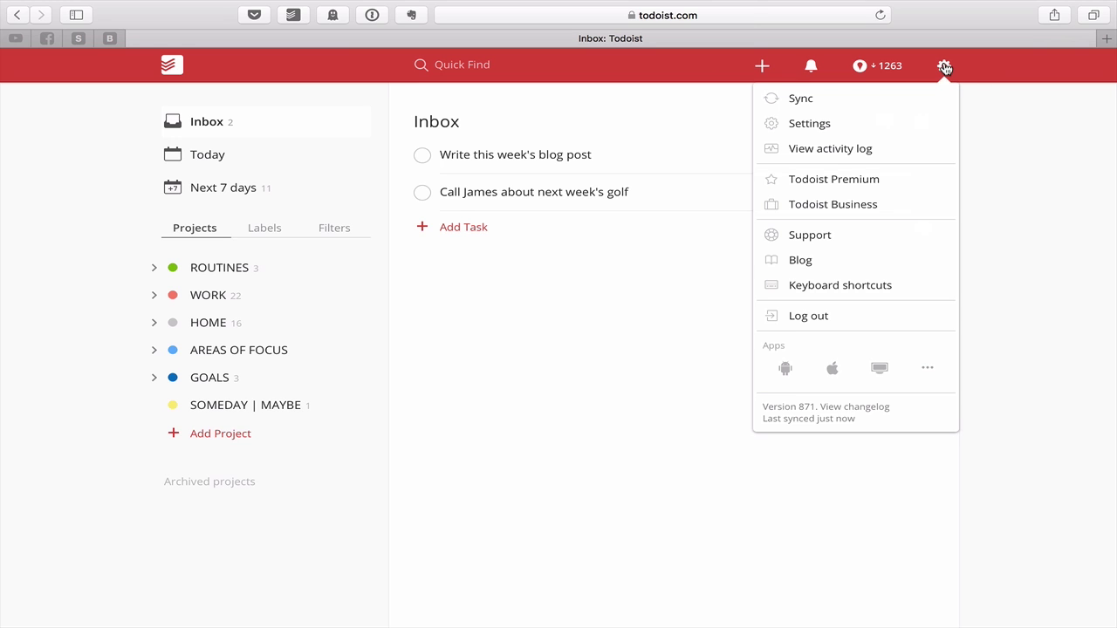
click(862, 407)
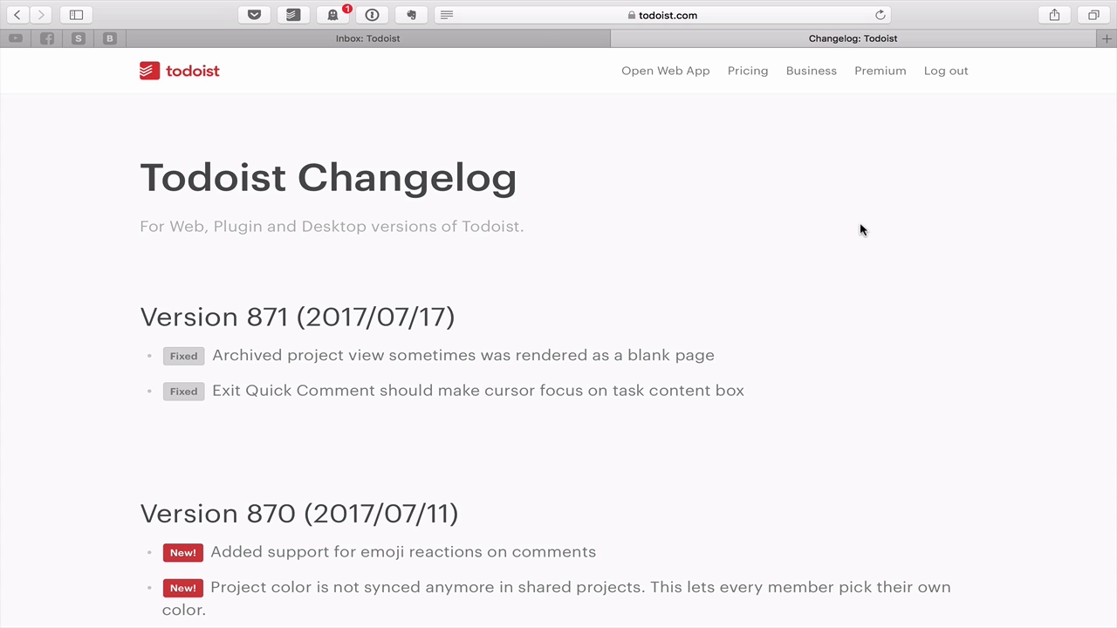
click(451, 41)
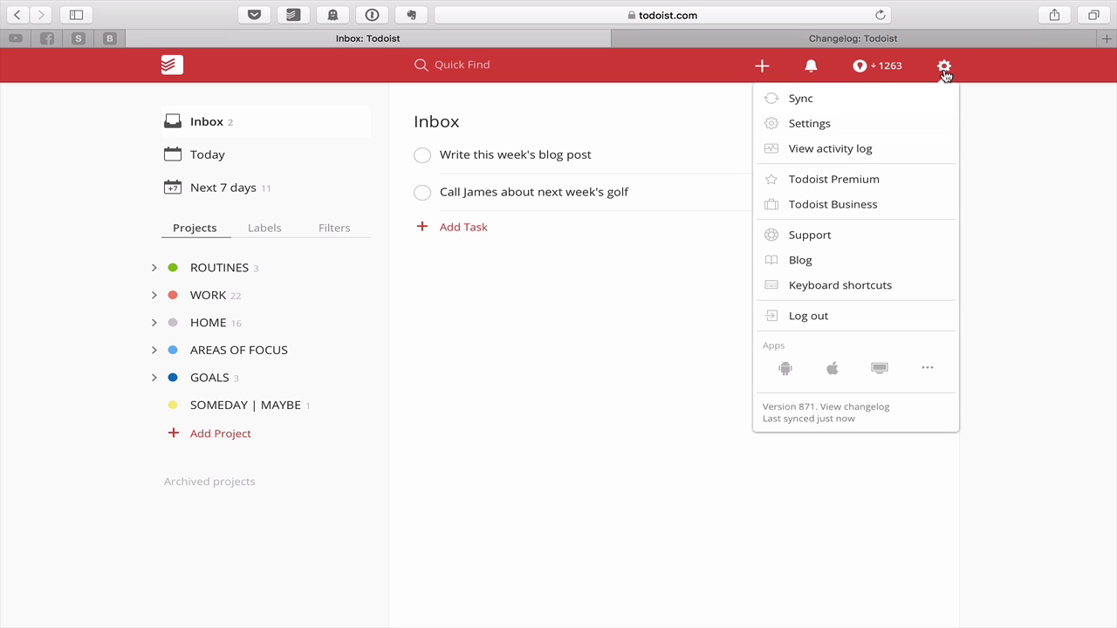
Step: Add the Inbox task 'This is task 😃', inserting the smiley via Emoji & Symbols
click(1015, 99)
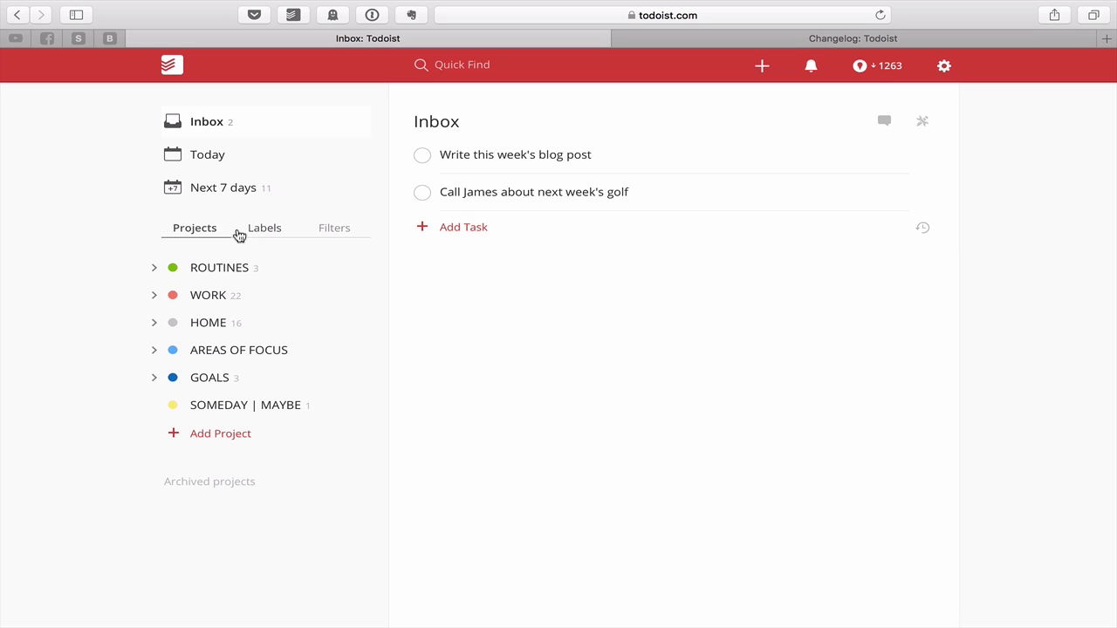
click(452, 231)
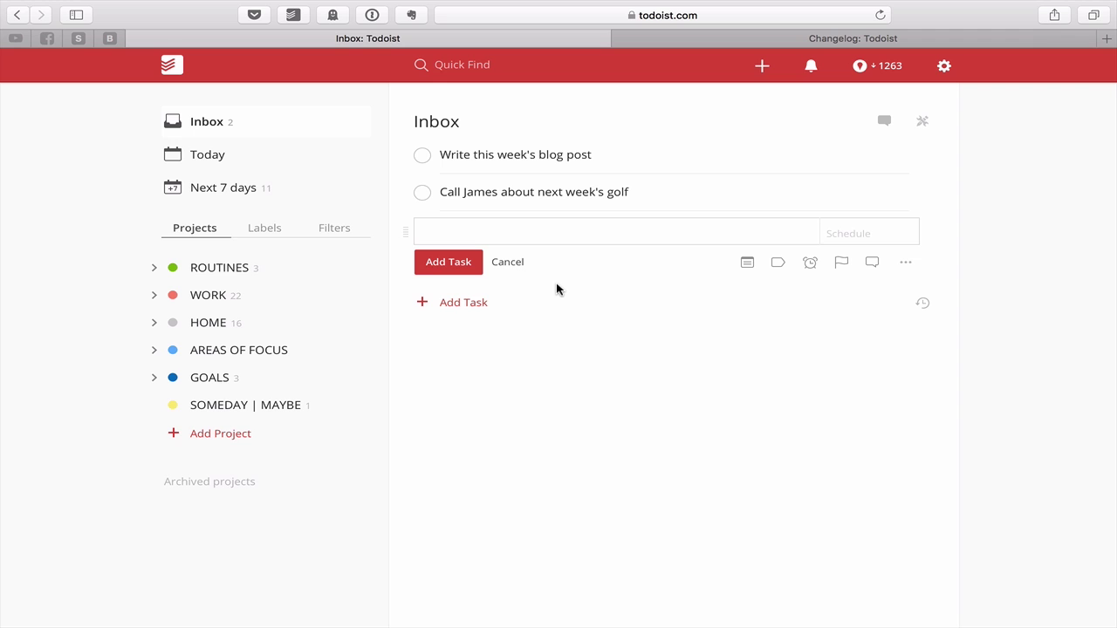
text(This is task)
mouse_move(105, 7)
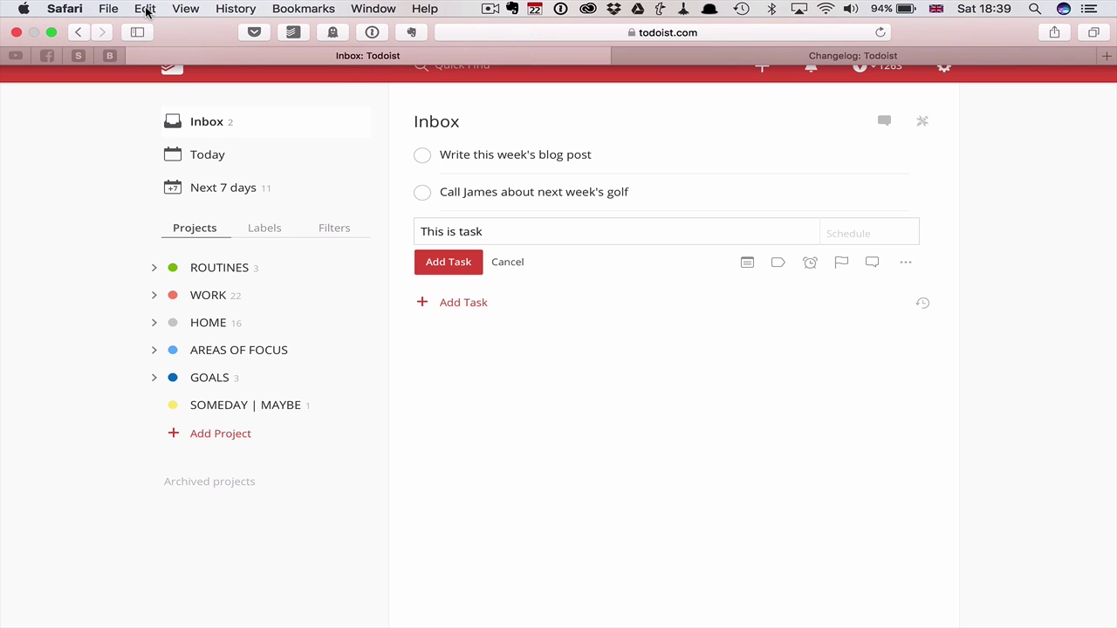
click(145, 8)
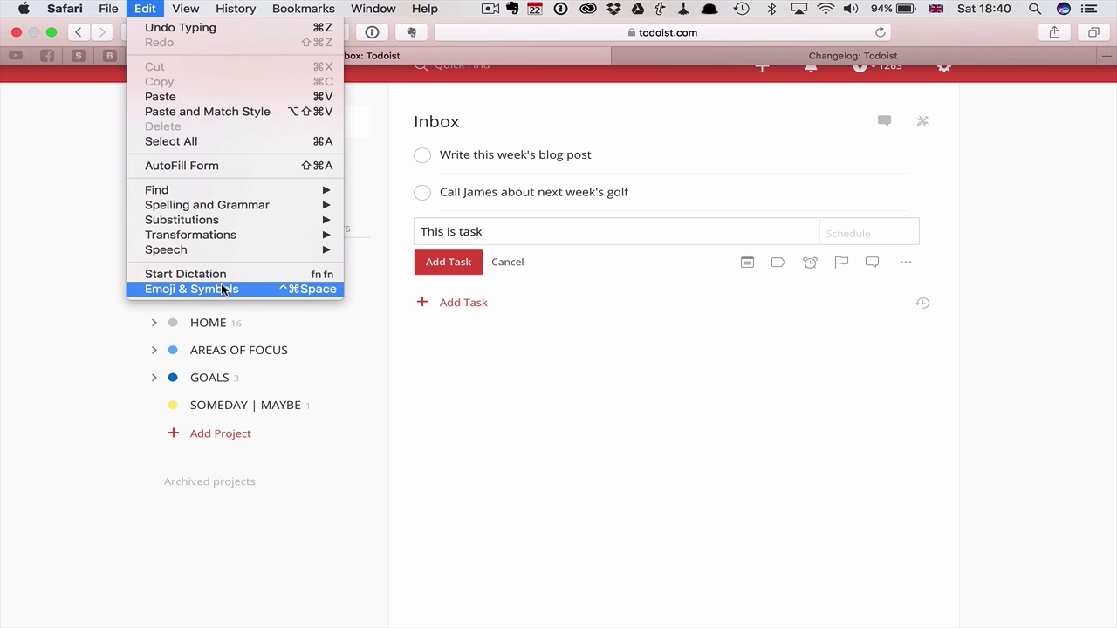
key(Escape)
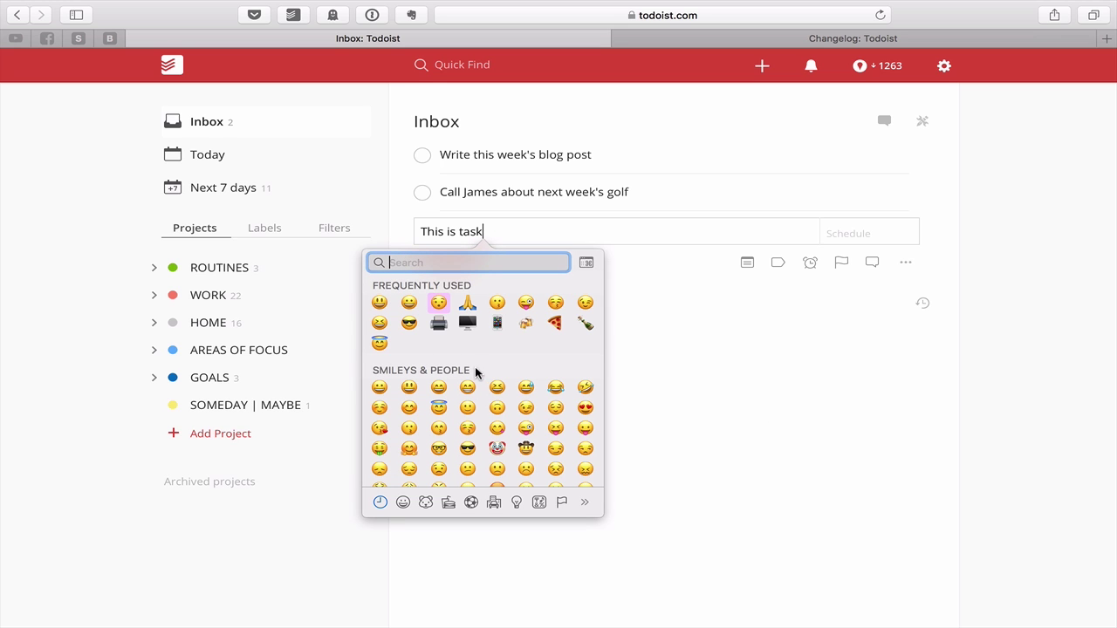
click(383, 305)
click(453, 270)
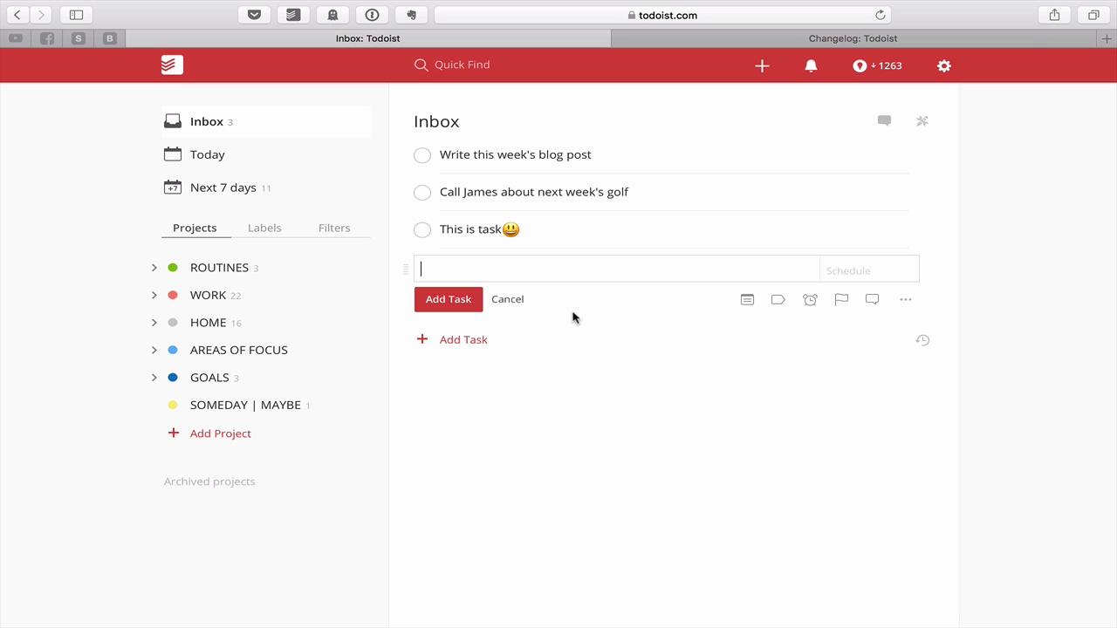
Step: Expand ROUTINES and append the desktop-computer emoji 🖥 to the DAILY project name
click(510, 304)
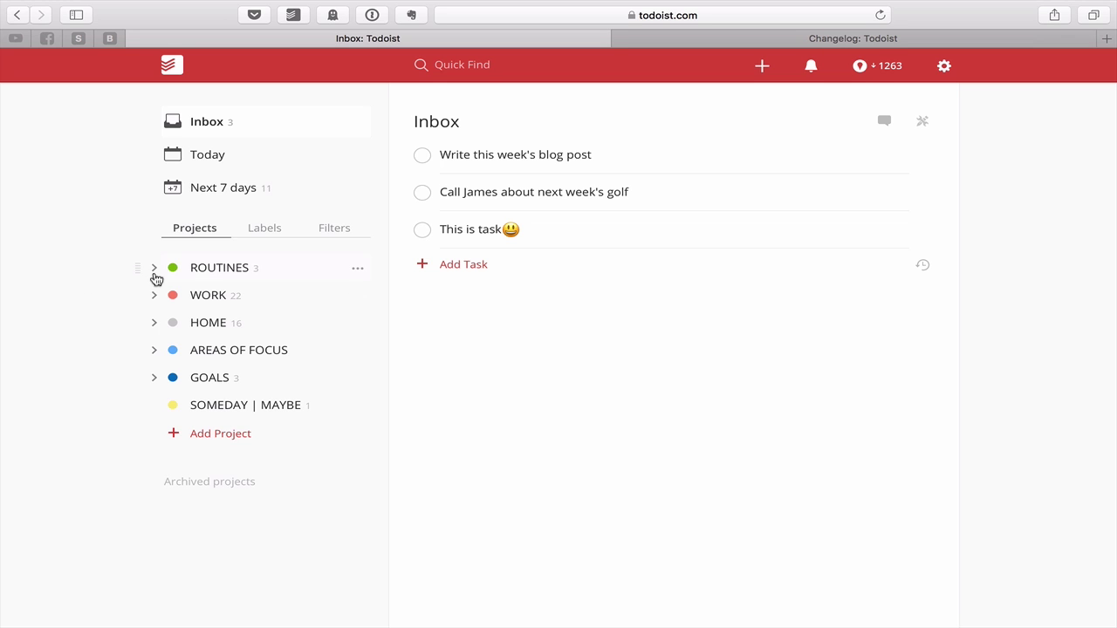
click(153, 270)
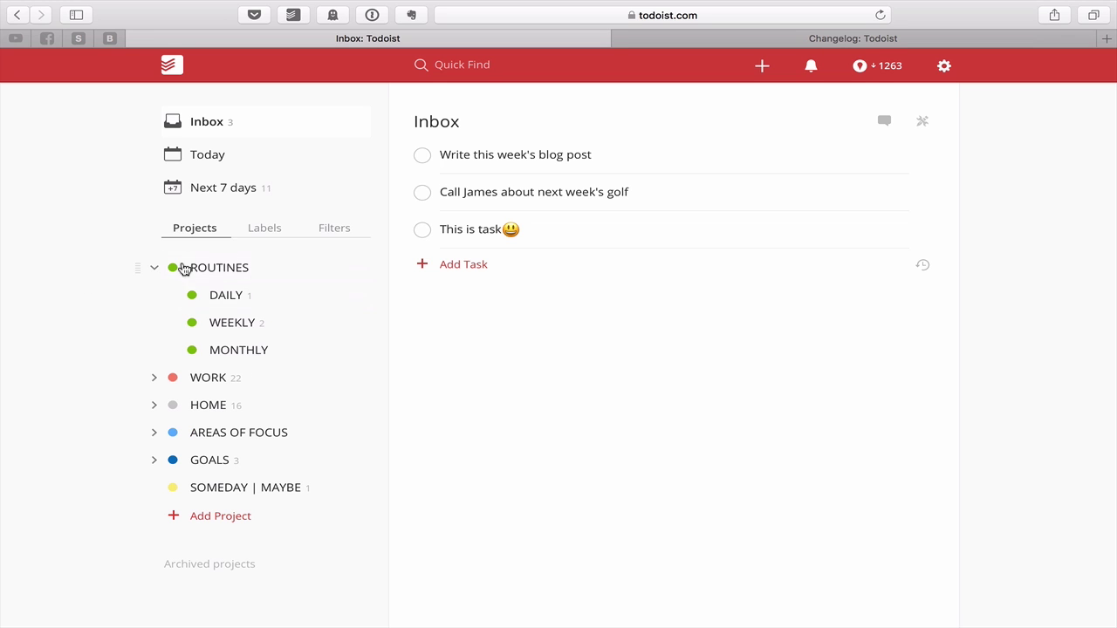
click(153, 271)
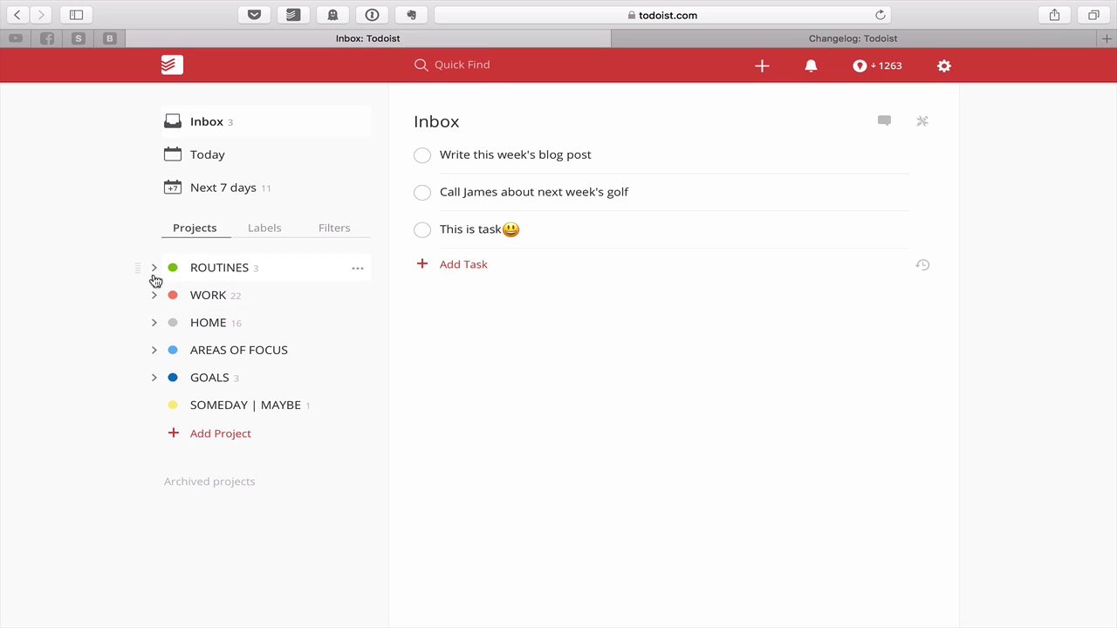
click(155, 271)
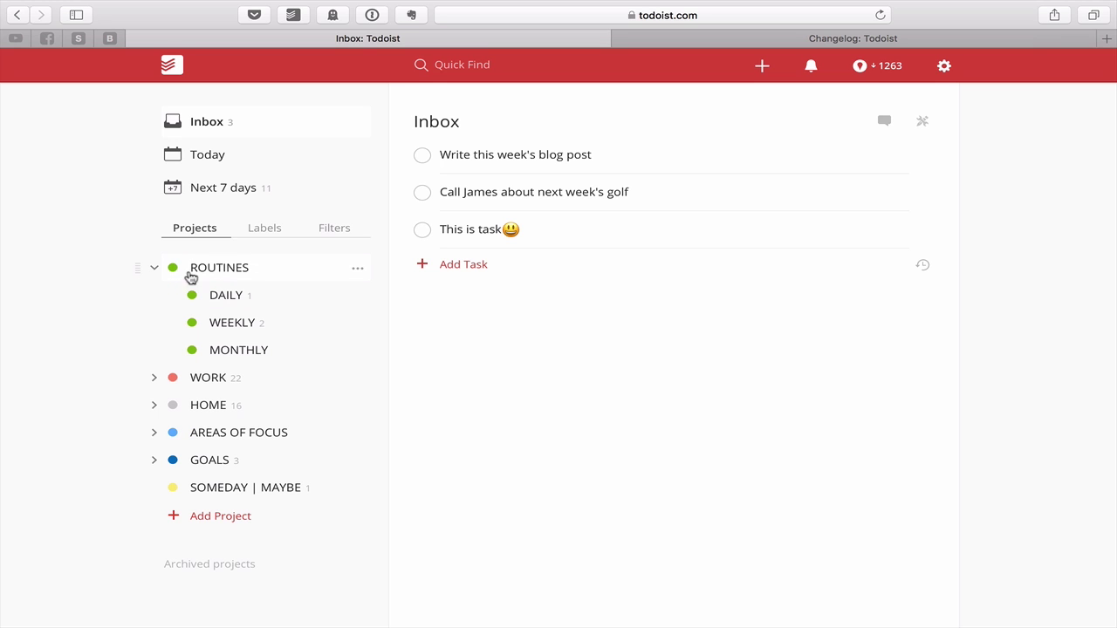
click(357, 296)
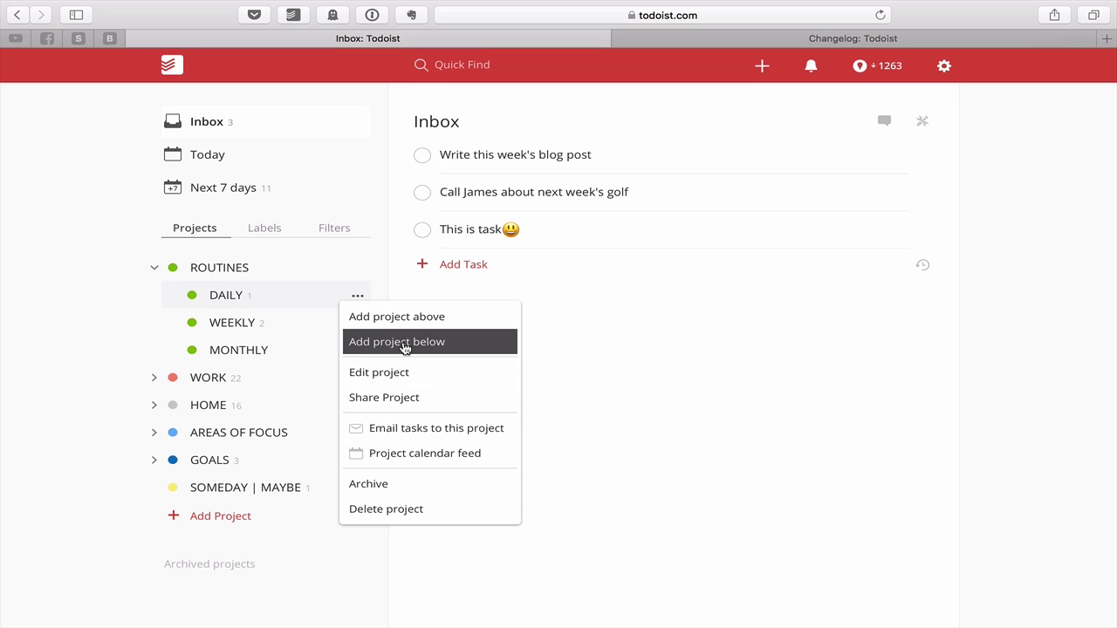
click(401, 373)
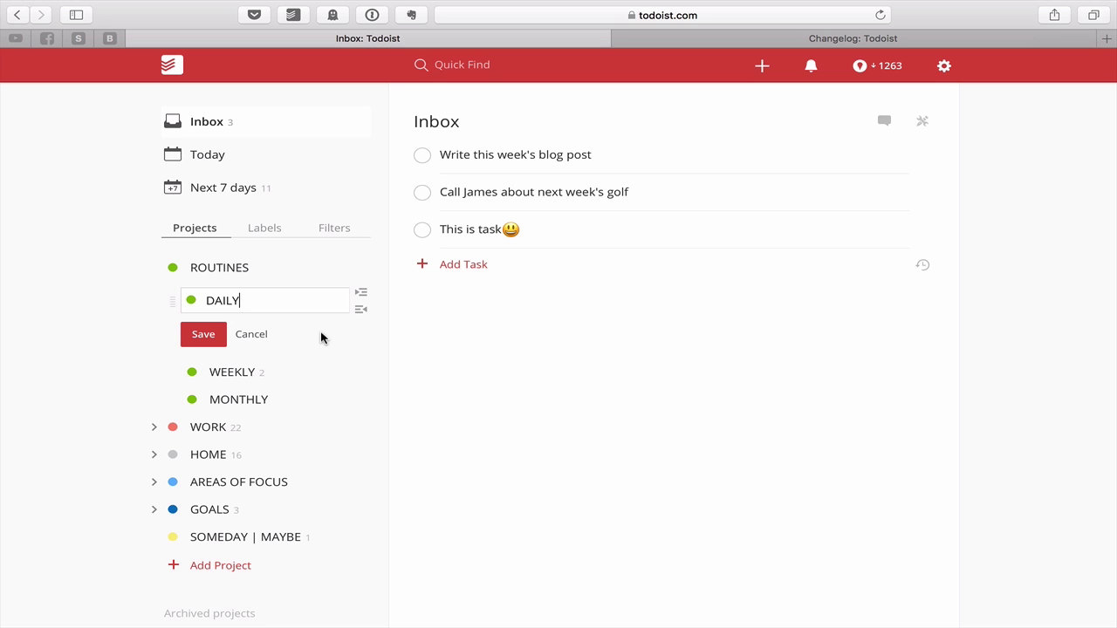
mouse_move(70, 7)
click(139, 8)
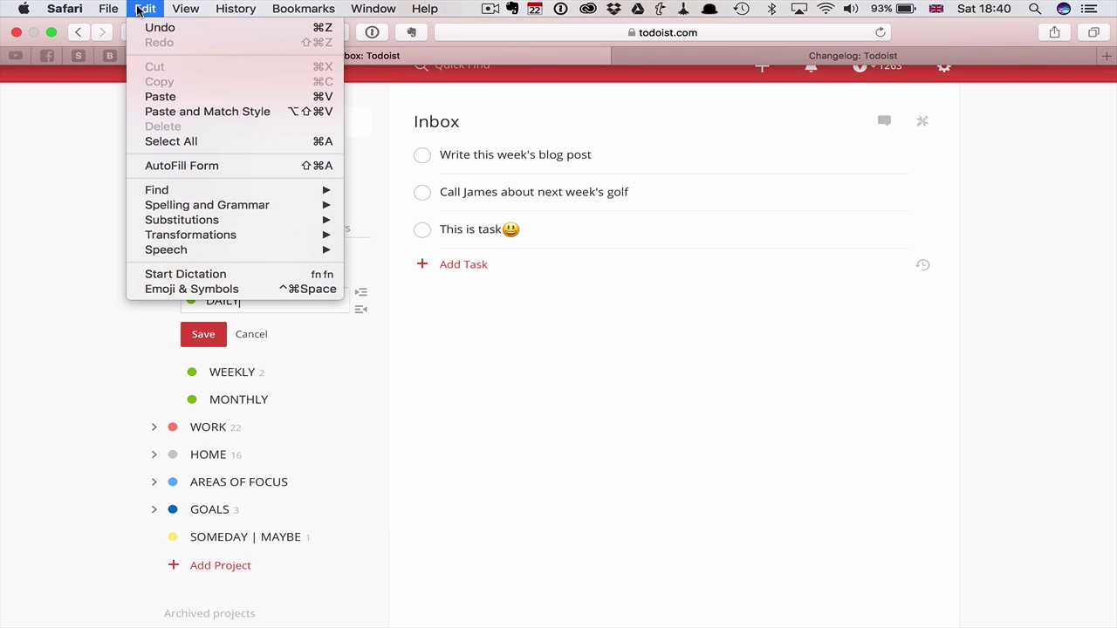
click(217, 292)
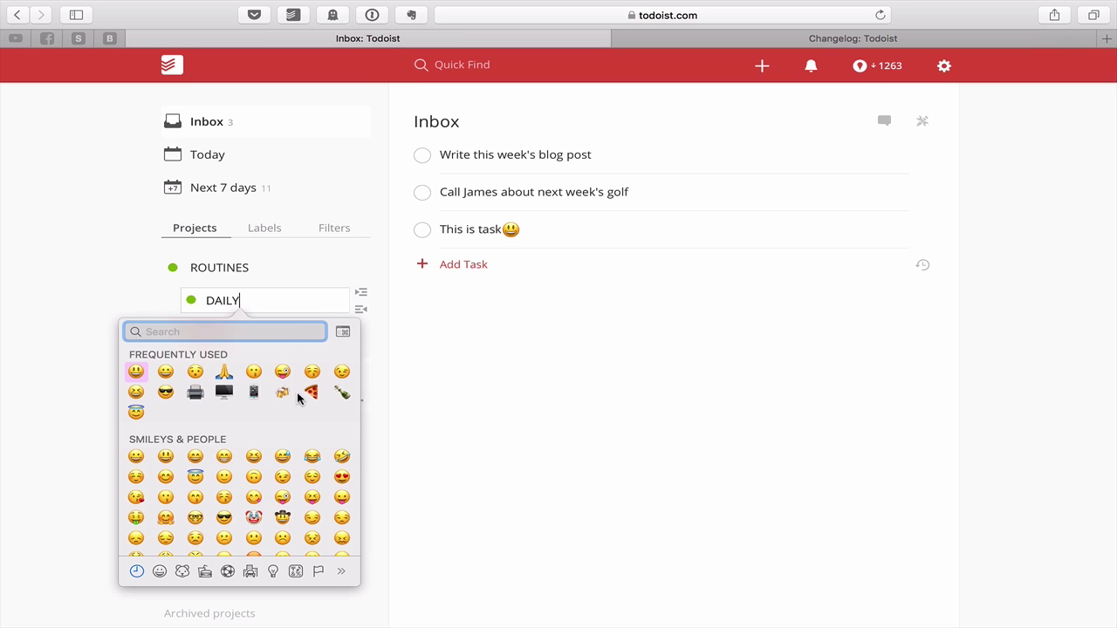
click(223, 392)
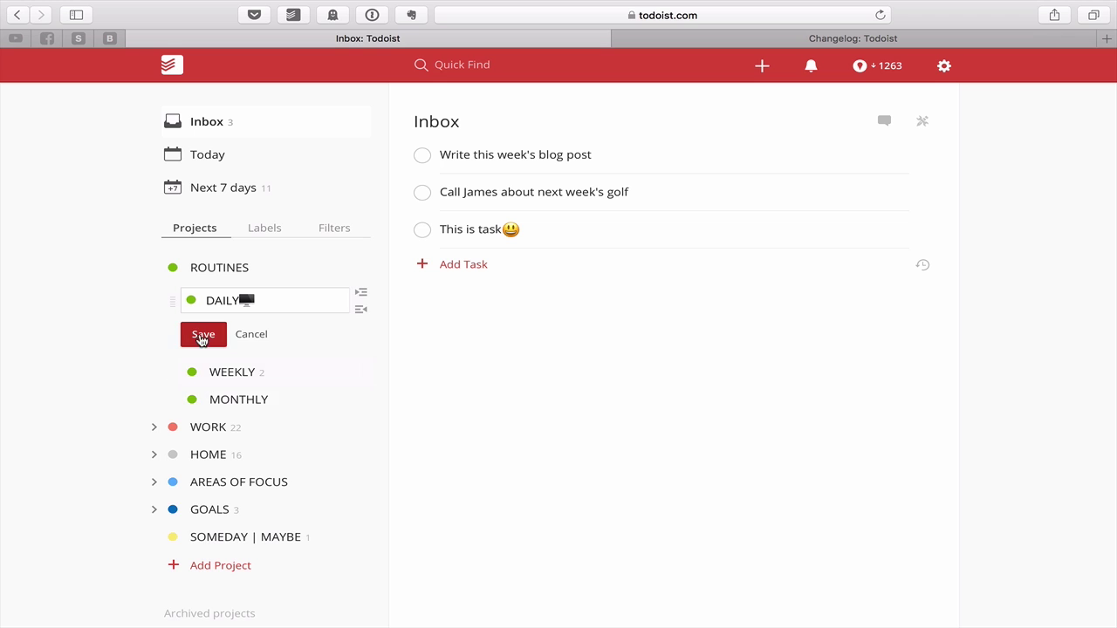
click(199, 335)
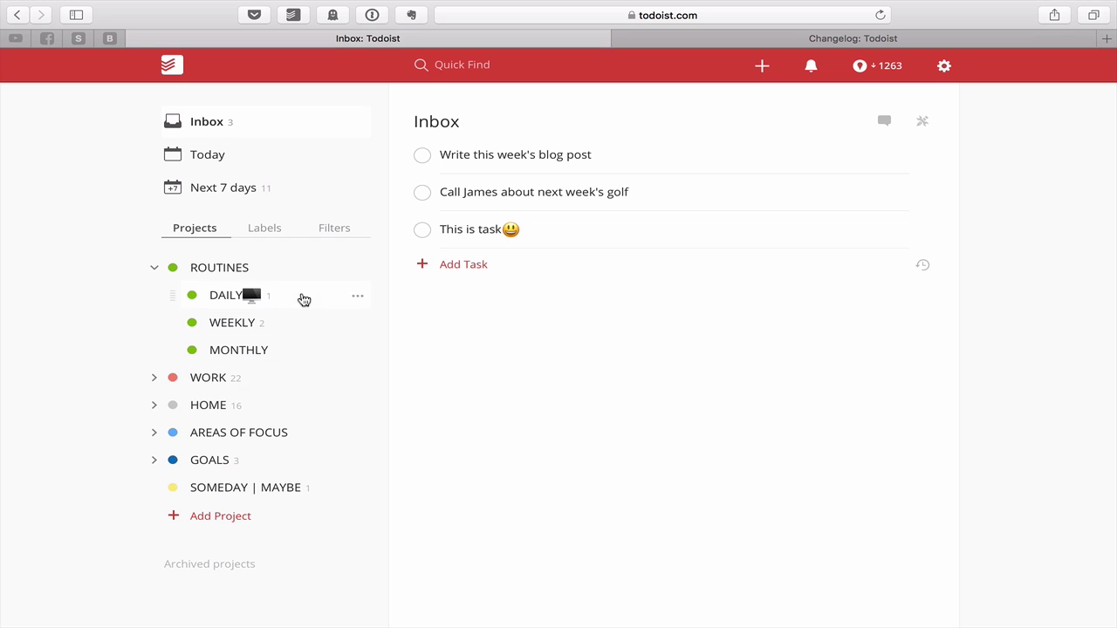
Step: Insert a space so the project reads 'DAILY 🖥', then check it under ROUTINES
click(357, 296)
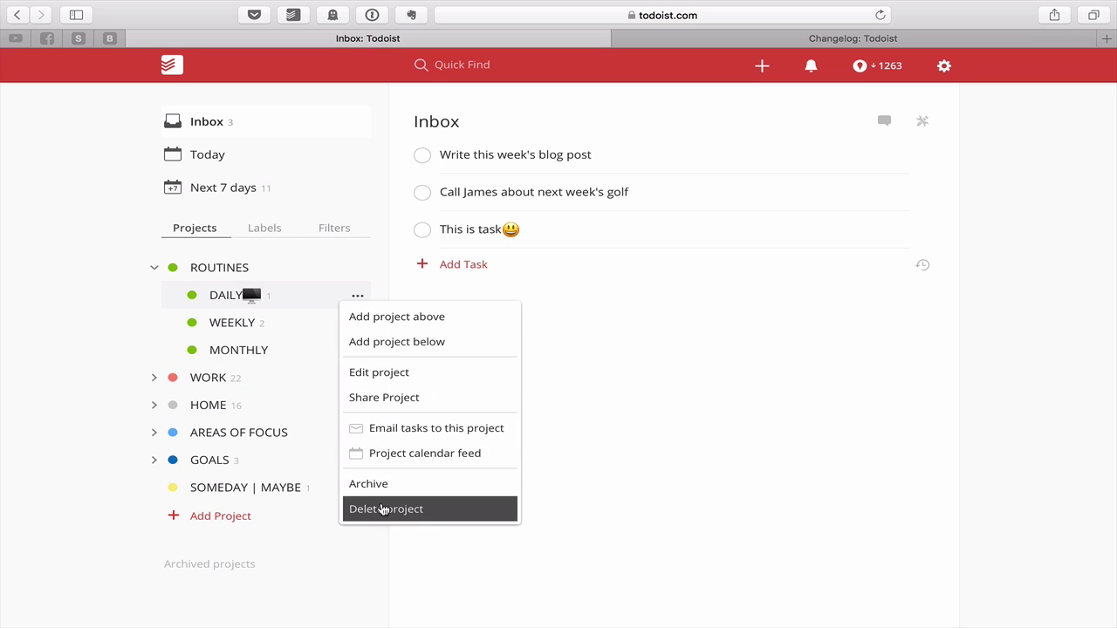
click(378, 380)
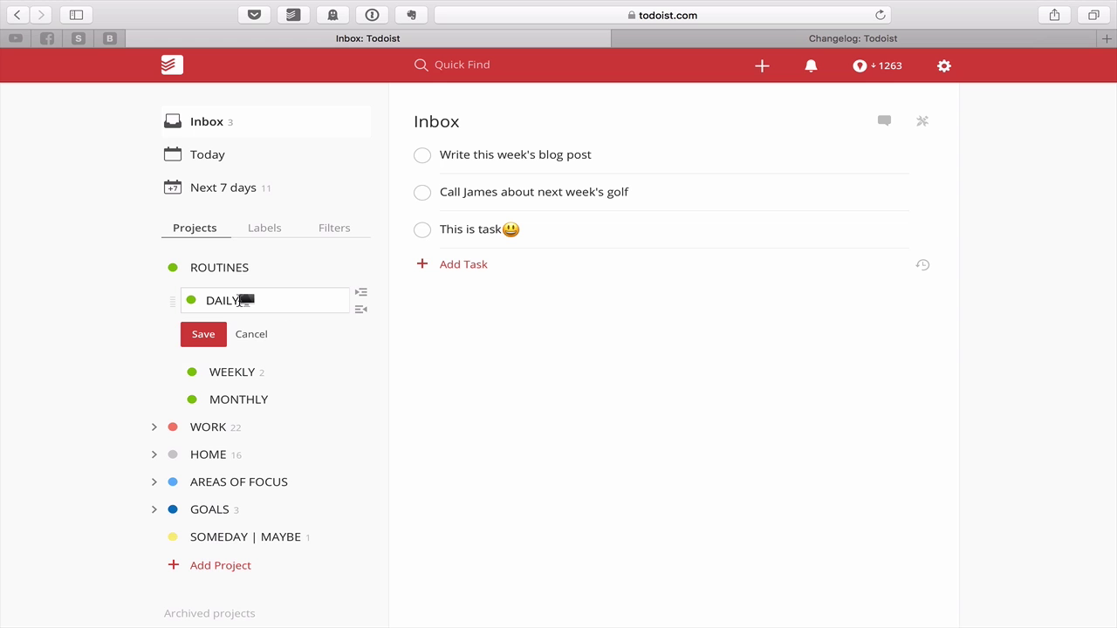
key(Left)
click(211, 333)
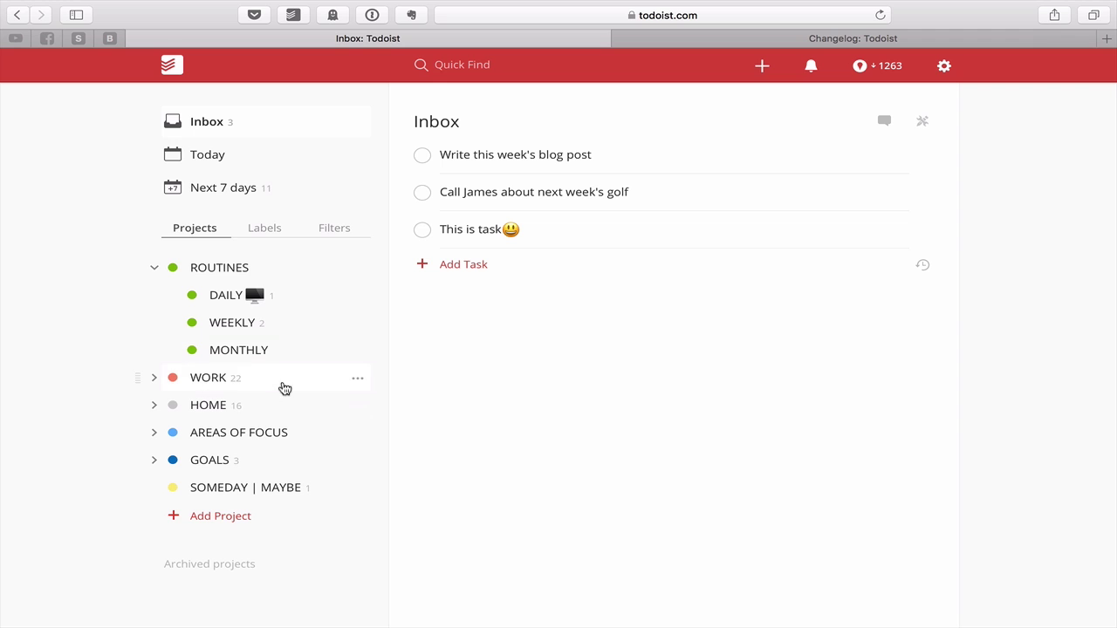
click(154, 268)
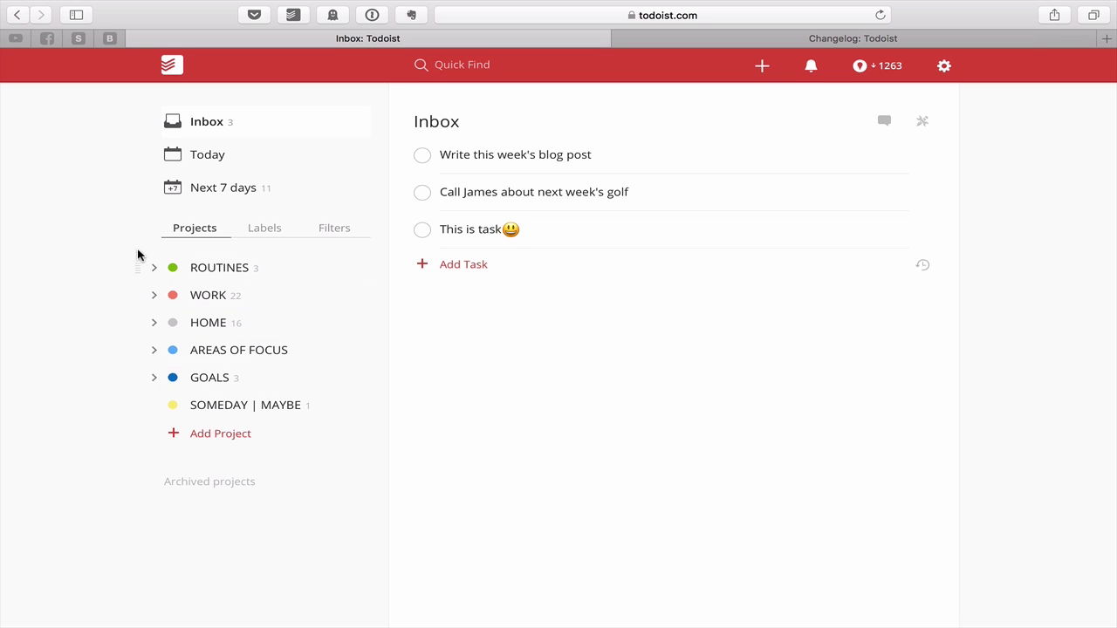
click(154, 270)
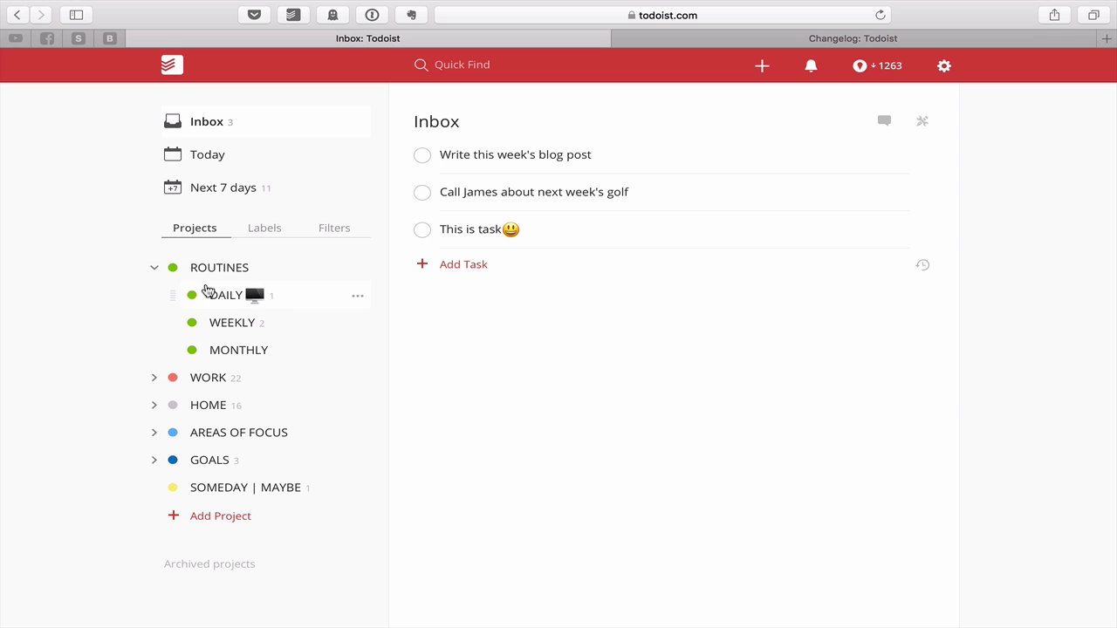
click(154, 270)
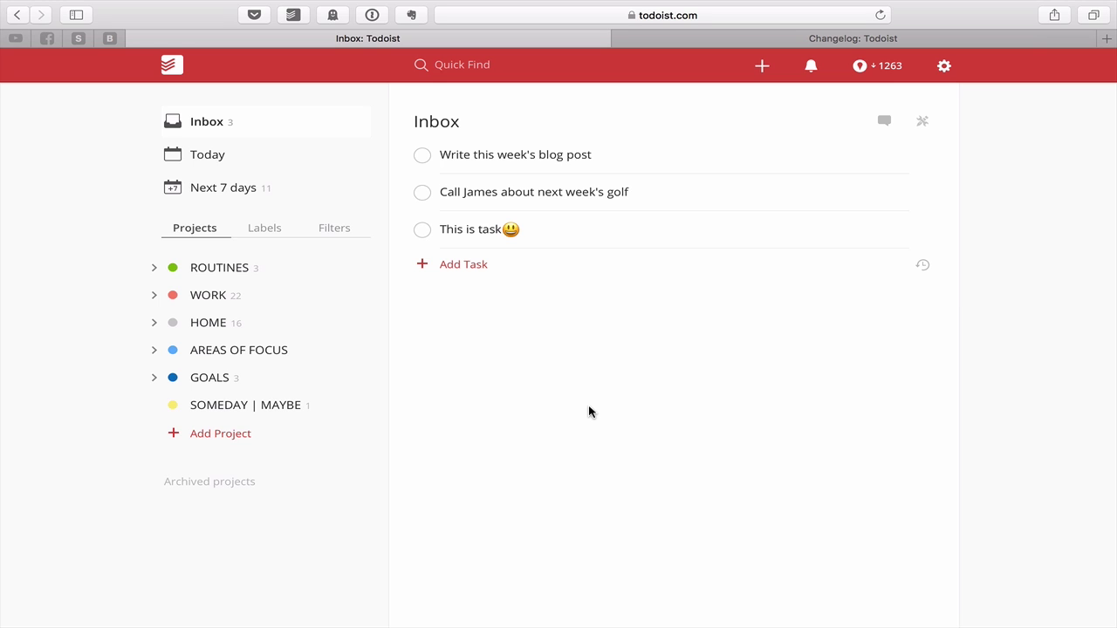
click(473, 272)
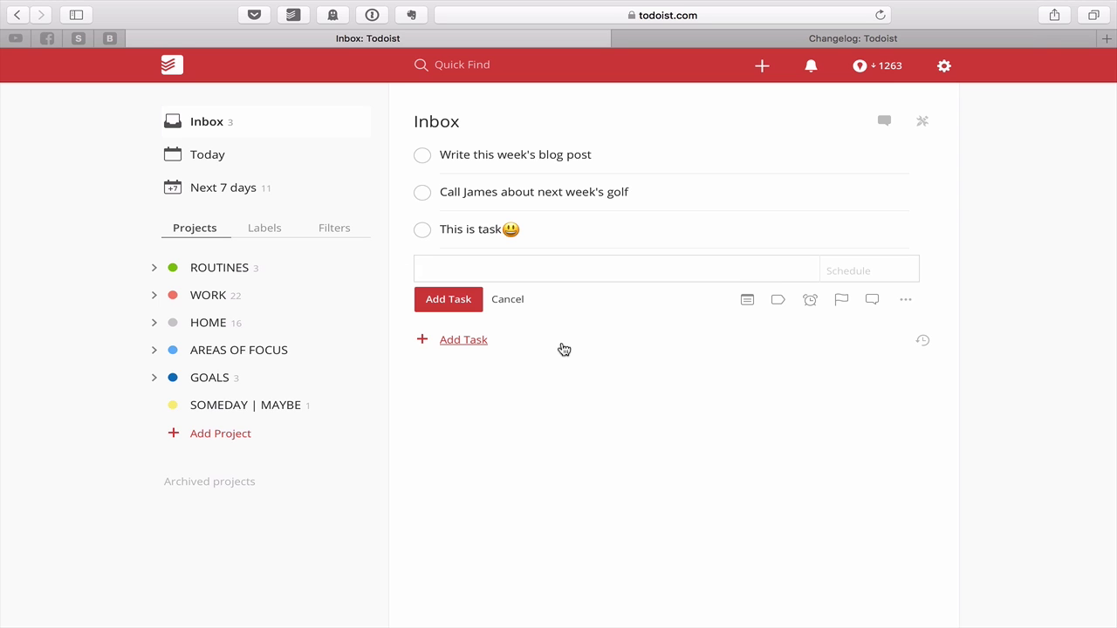
Step: Add the bold Inbox task 'Test in bold' written as **Test in bold**
text(**Test in vol)
key(BackSpace)
key(BackSpace)
key(BackSpace)
text(bold**)
click(452, 300)
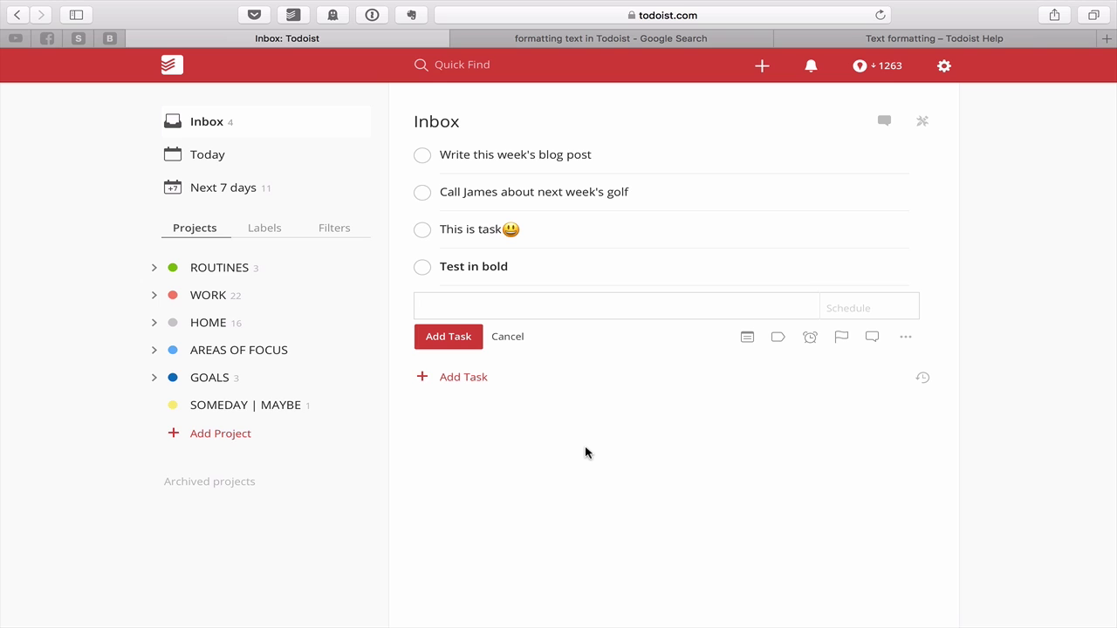
Step: Add the italic Inbox task 'THis is italics' written as *THis is italics*
text(*THis is itslics)
key(BackSpace)
key(BackSpace)
key(BackSpace)
key(BackSpace)
key(BackSpace)
text(alics*)
key(Return)
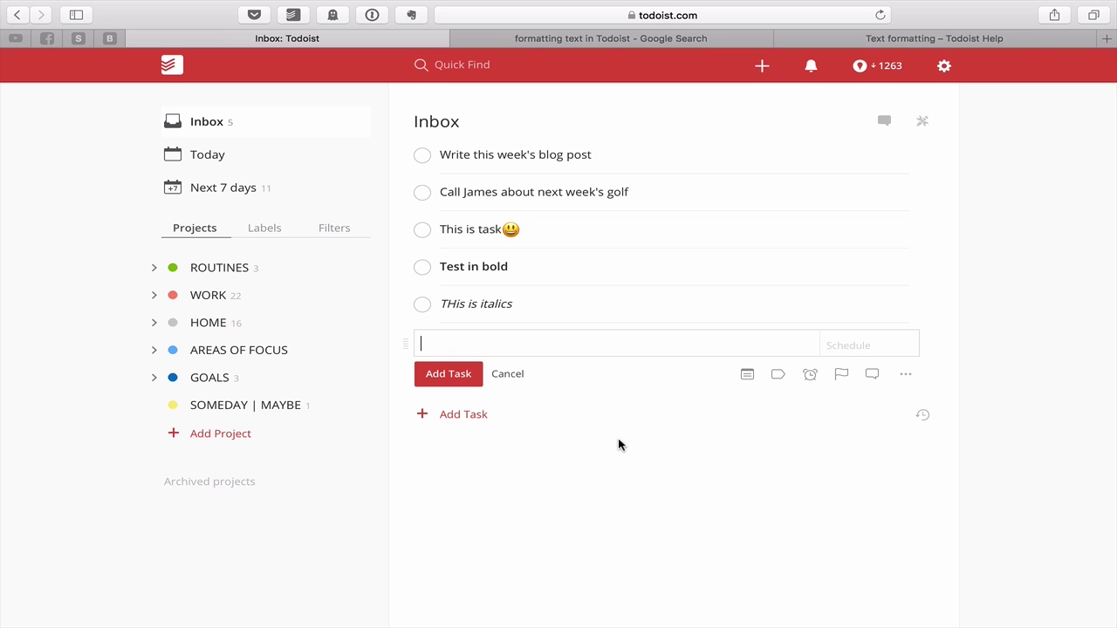
Step: Copy the Text formatting help article's URL and start a new Inbox task
click(890, 39)
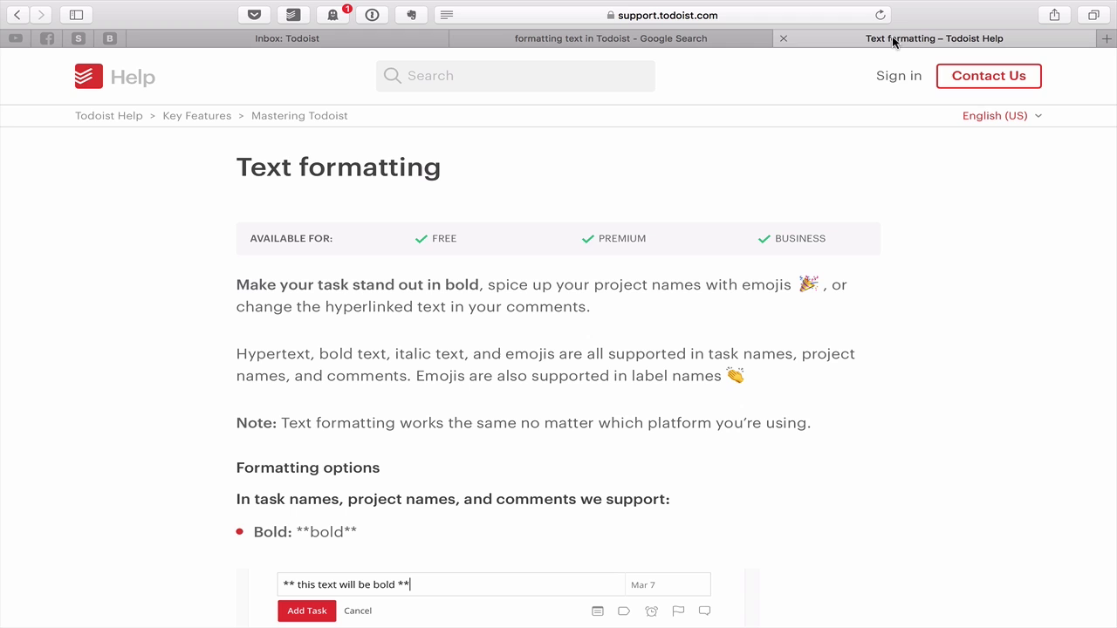
scroll(498, 416, down, 5)
scroll(498, 418, down, 5)
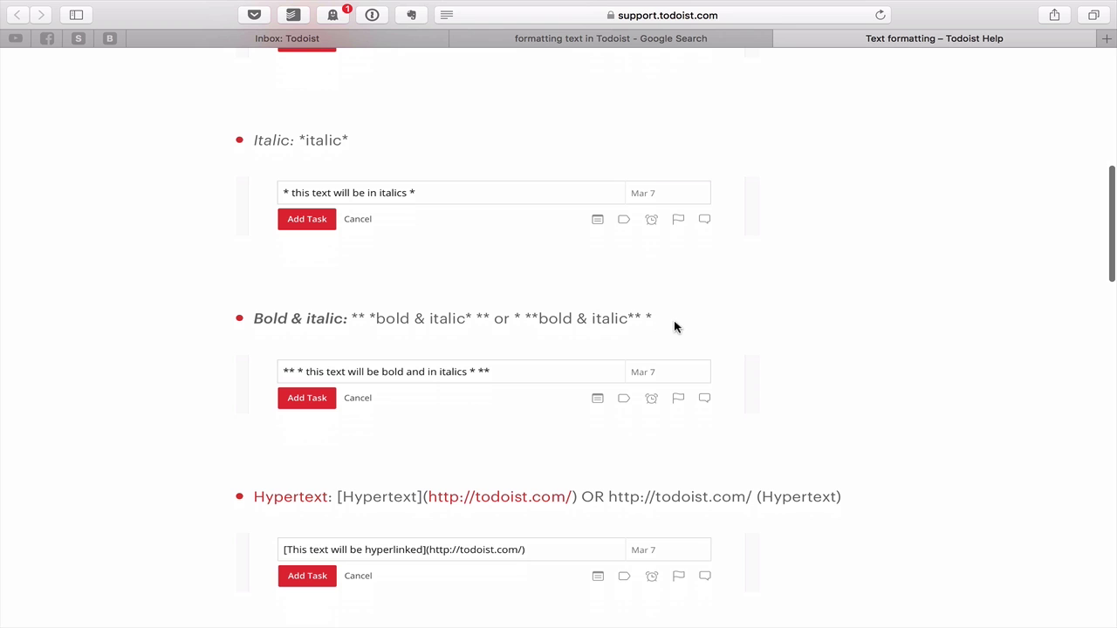
scroll(465, 405, down, 2)
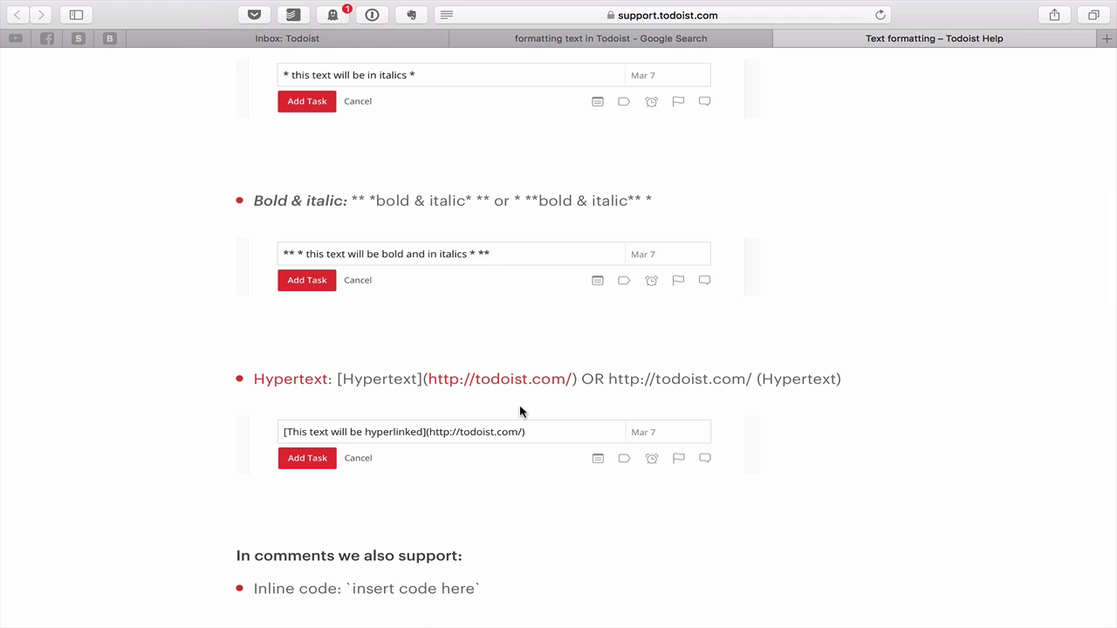
scroll(519, 405, up, 15)
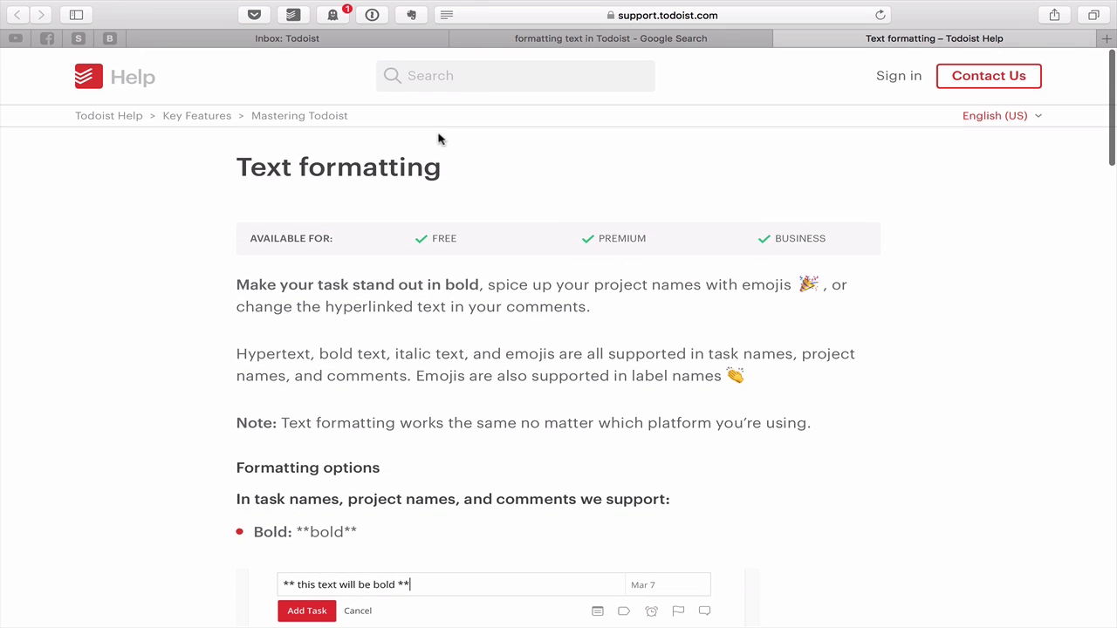
click(316, 39)
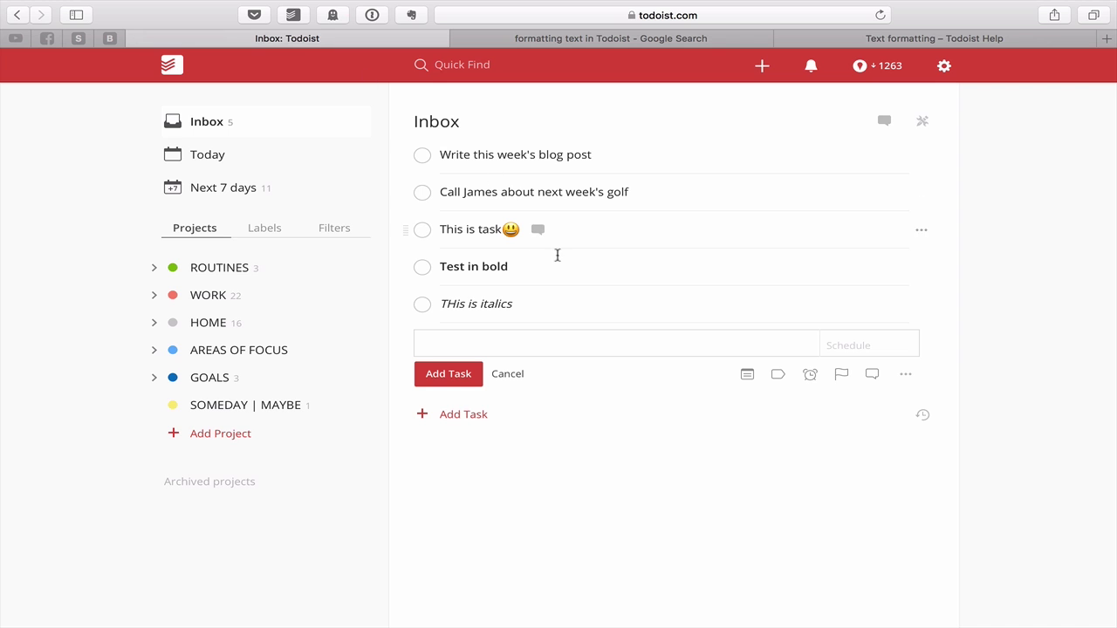
click(626, 38)
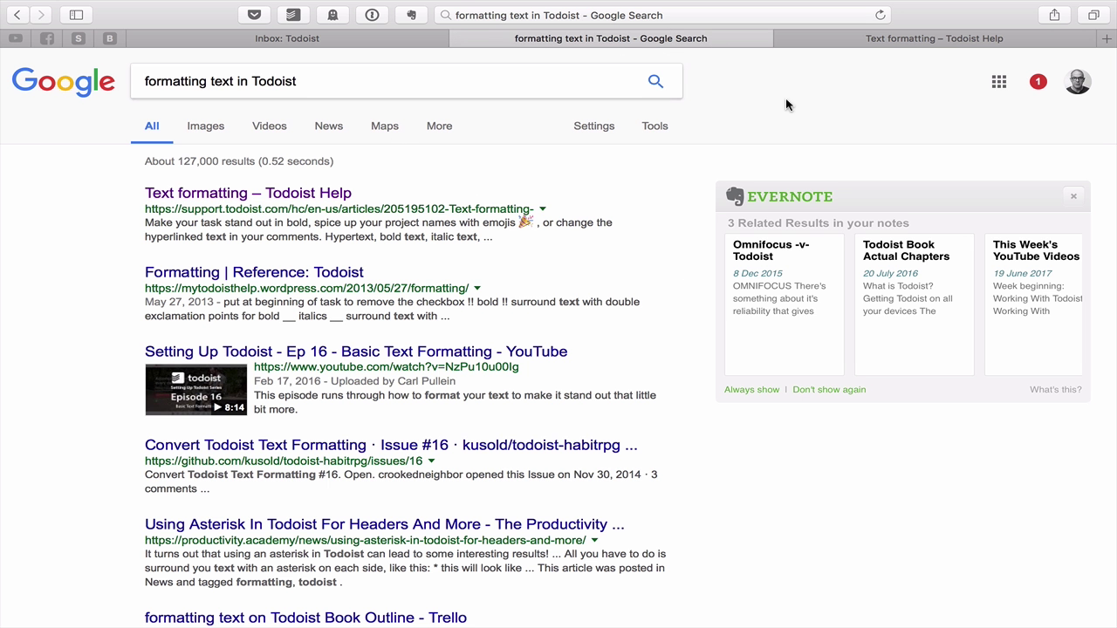
click(884, 41)
key(super+l)
key(super+c)
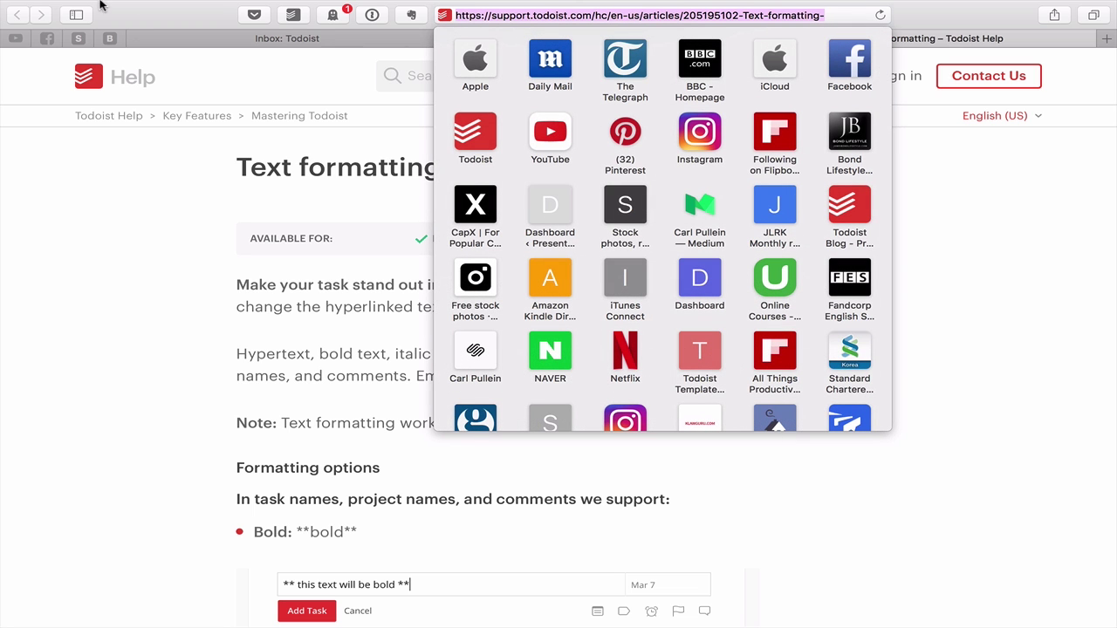
click(247, 44)
click(490, 344)
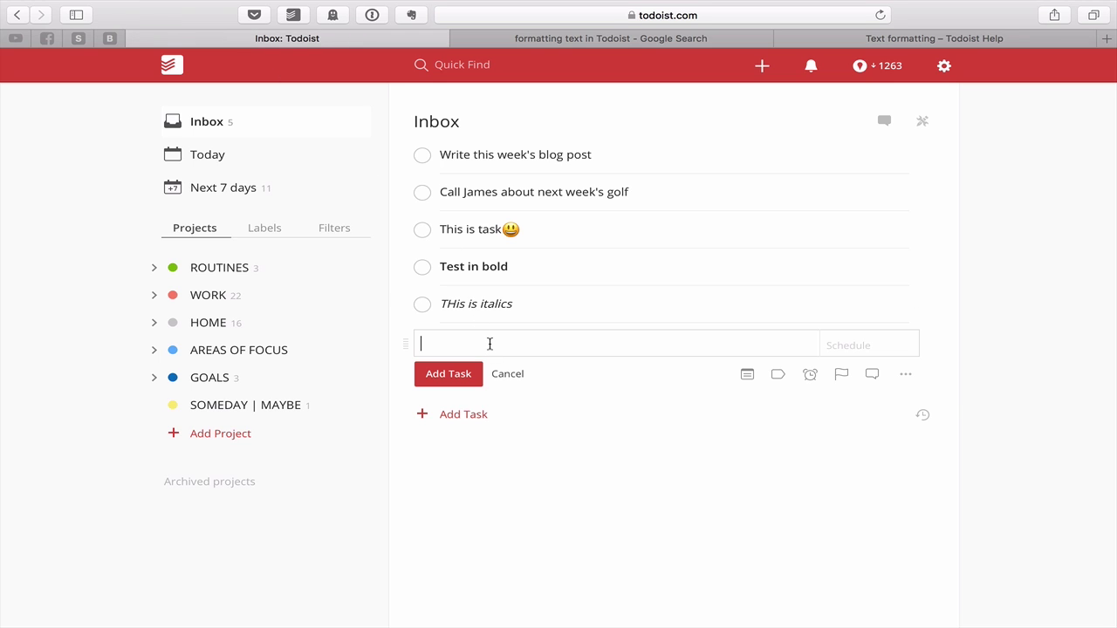
Step: Add the help article URL as an Inbox task whose link reads 'Todoist Support'
key(super+v)
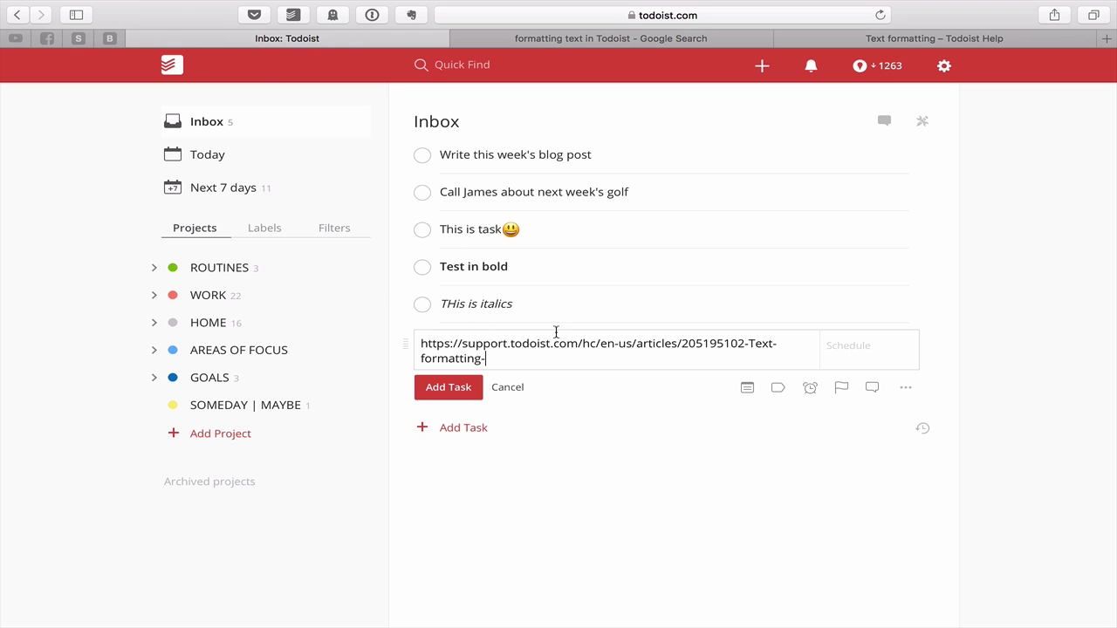
click(434, 387)
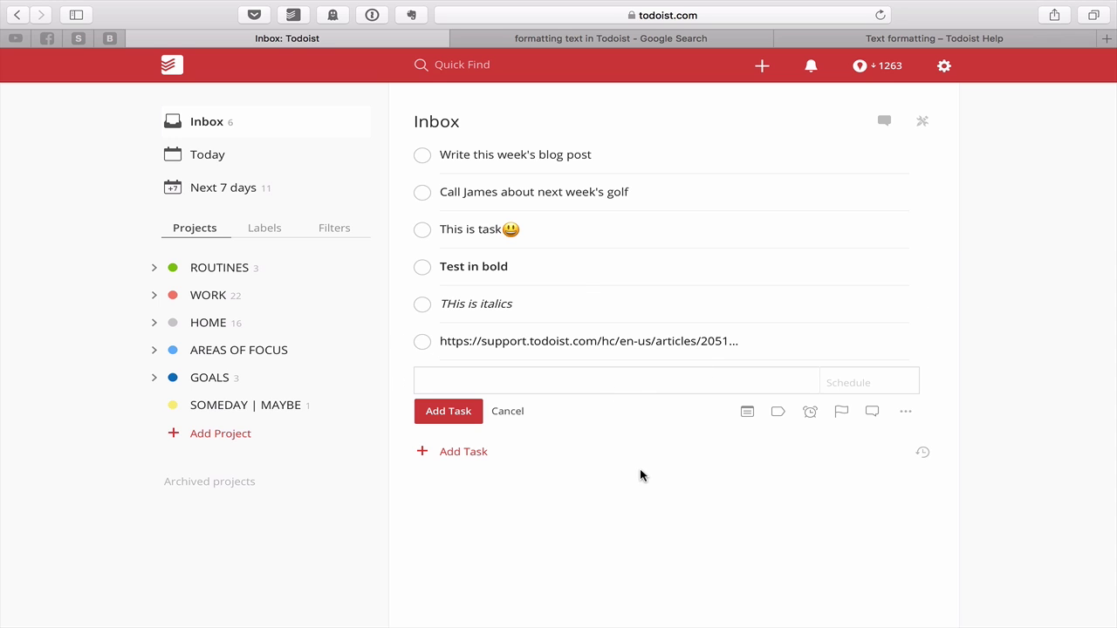
click(805, 342)
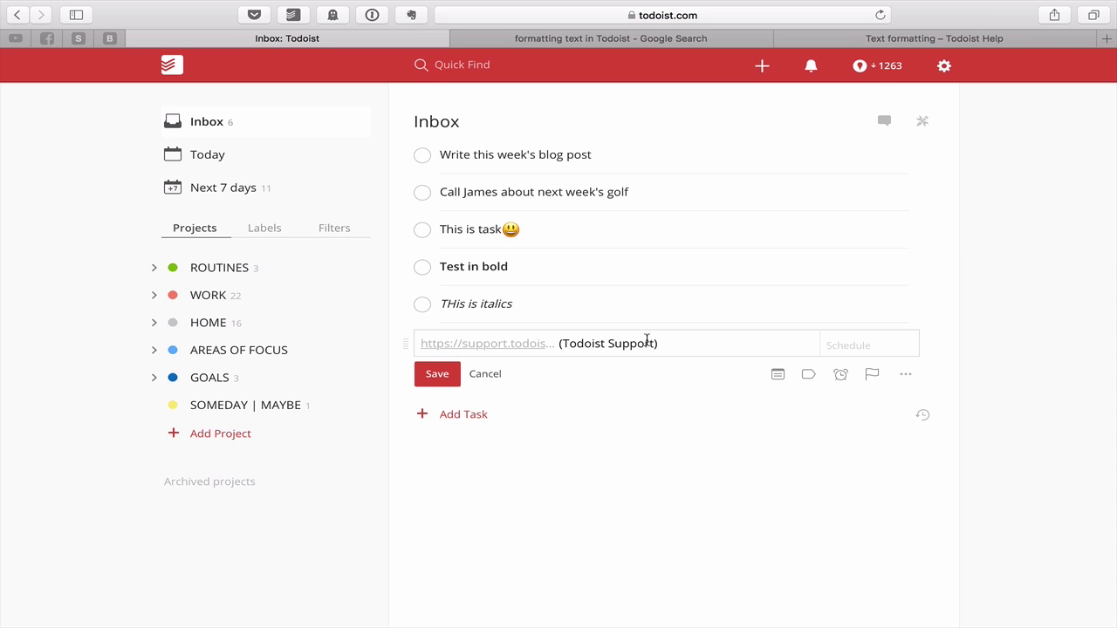
click(435, 375)
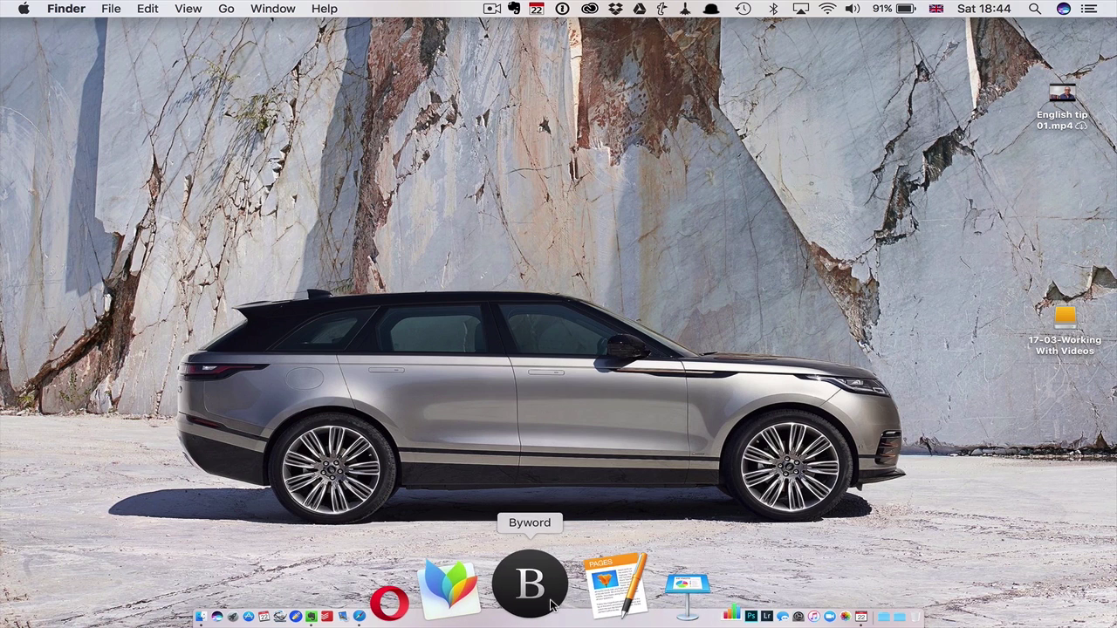
Step: Start a new Byword document and type Task 1, Task 2 and Task 3 on separate lines
click(529, 602)
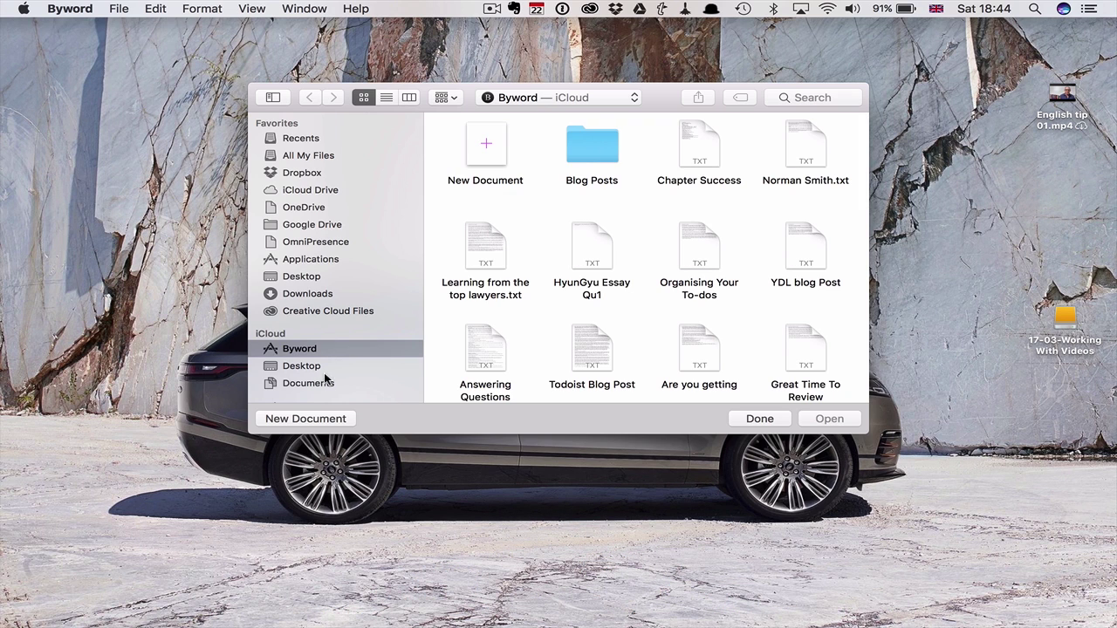
click(316, 420)
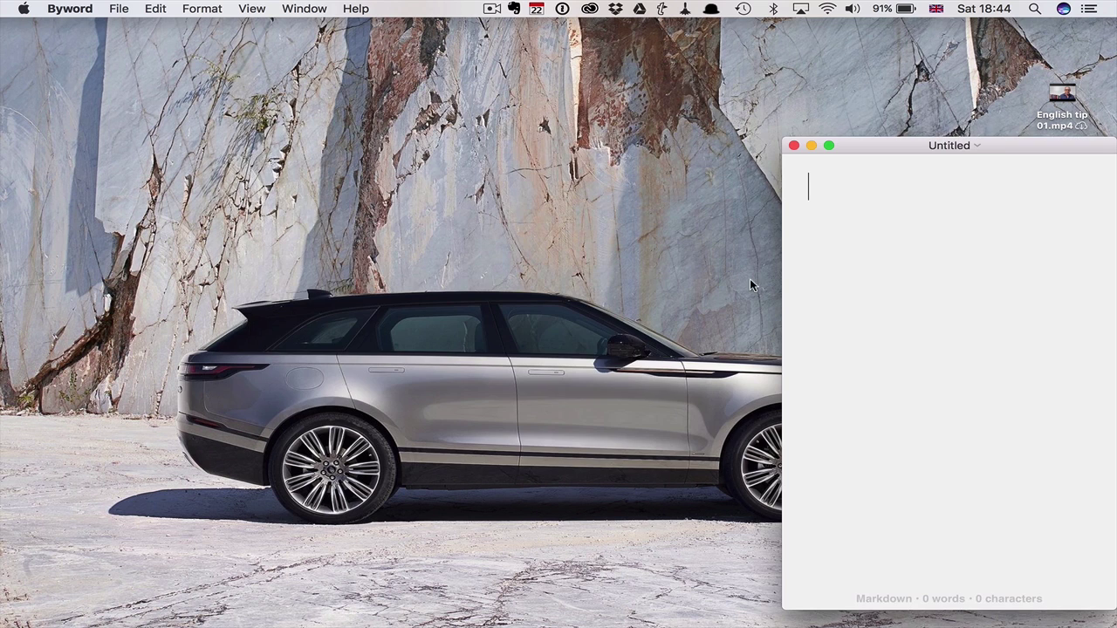
drag(890, 146, 413, 84)
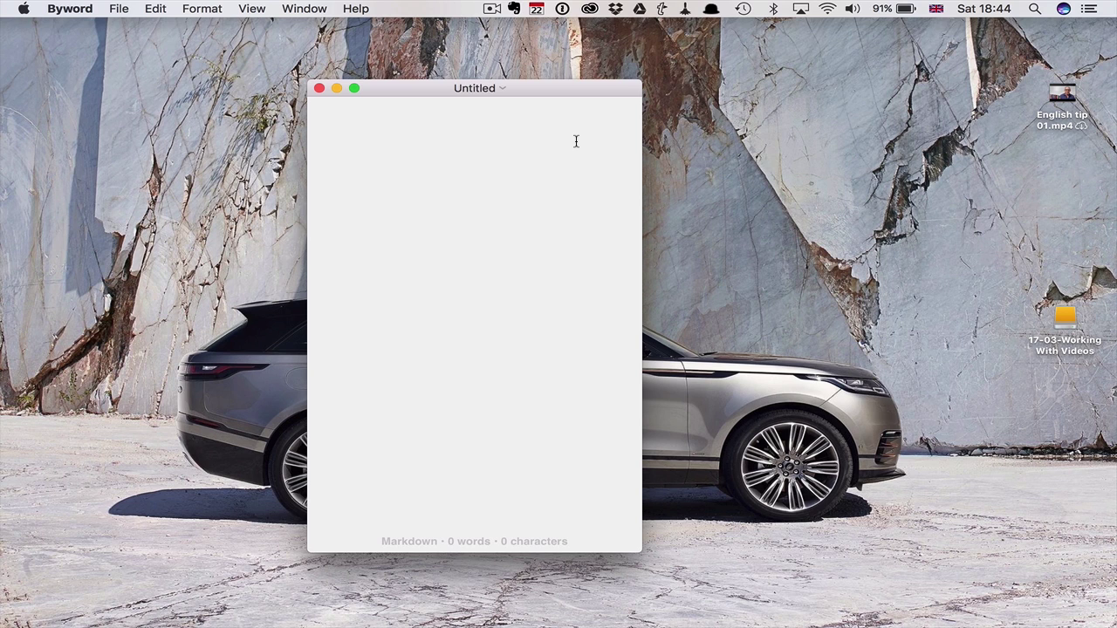
text(Task 1)
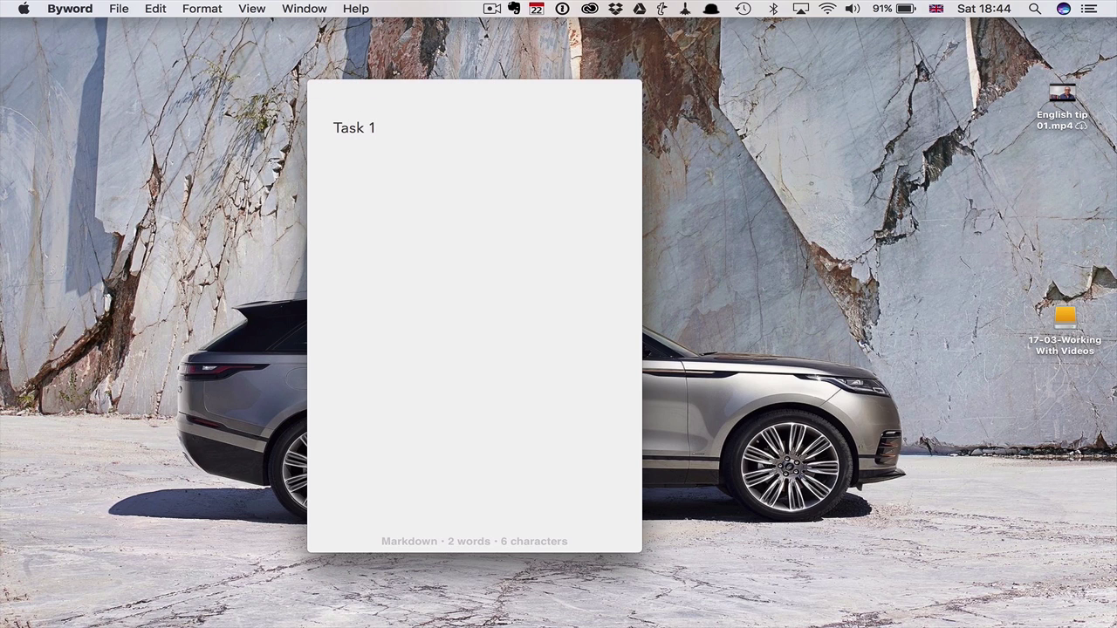
key(Return)
text(Task 2)
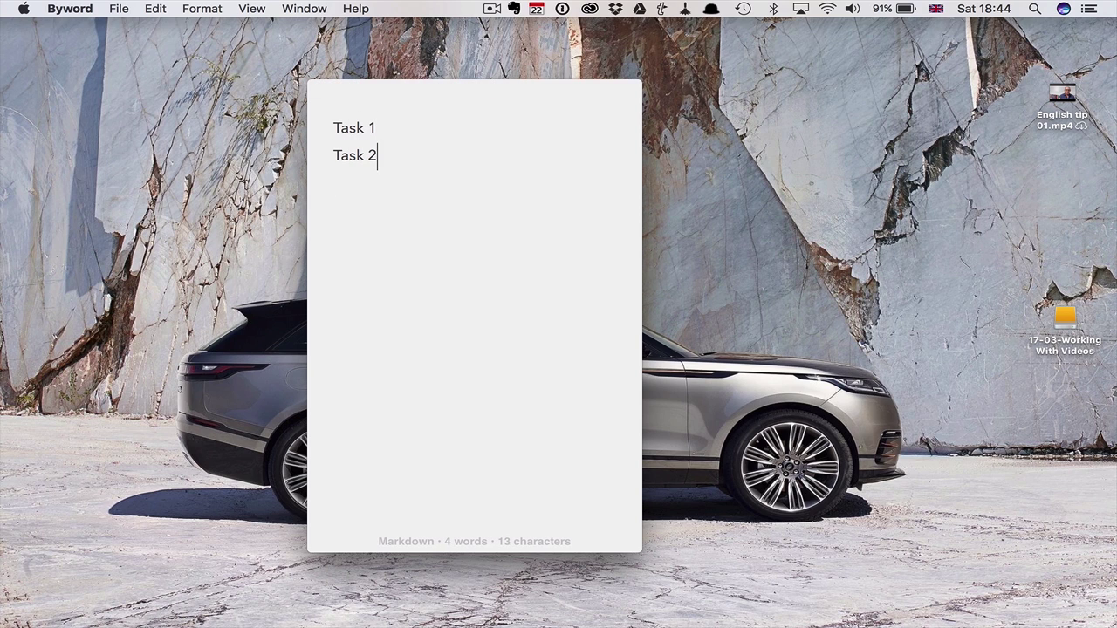
key(Return)
text(Task 3)
key(Return)
text(Task 4 Task )
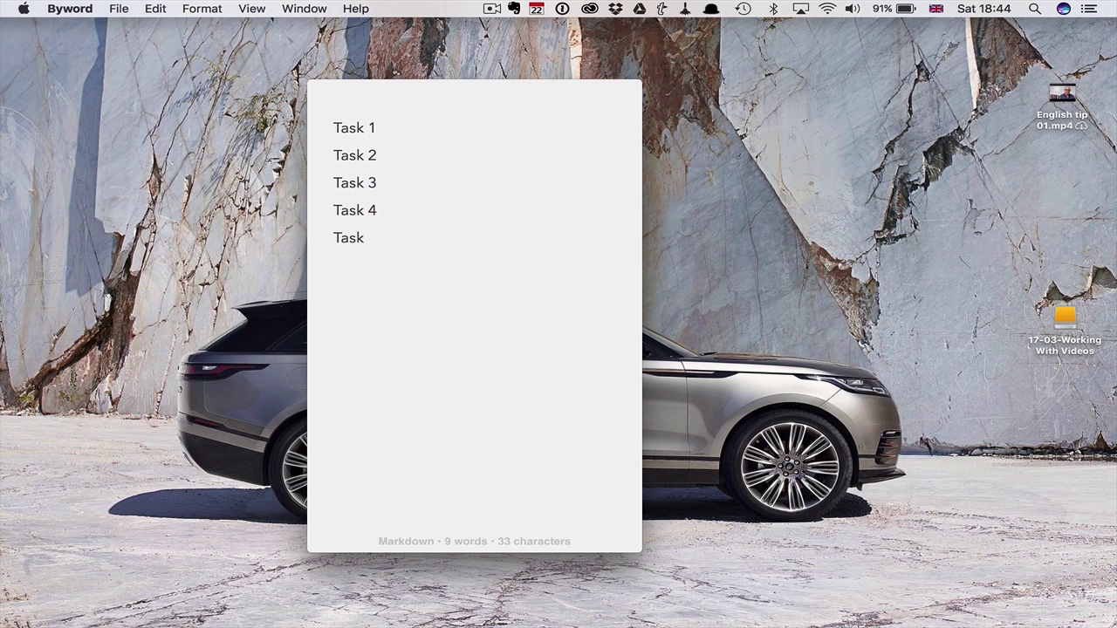
text(5 )
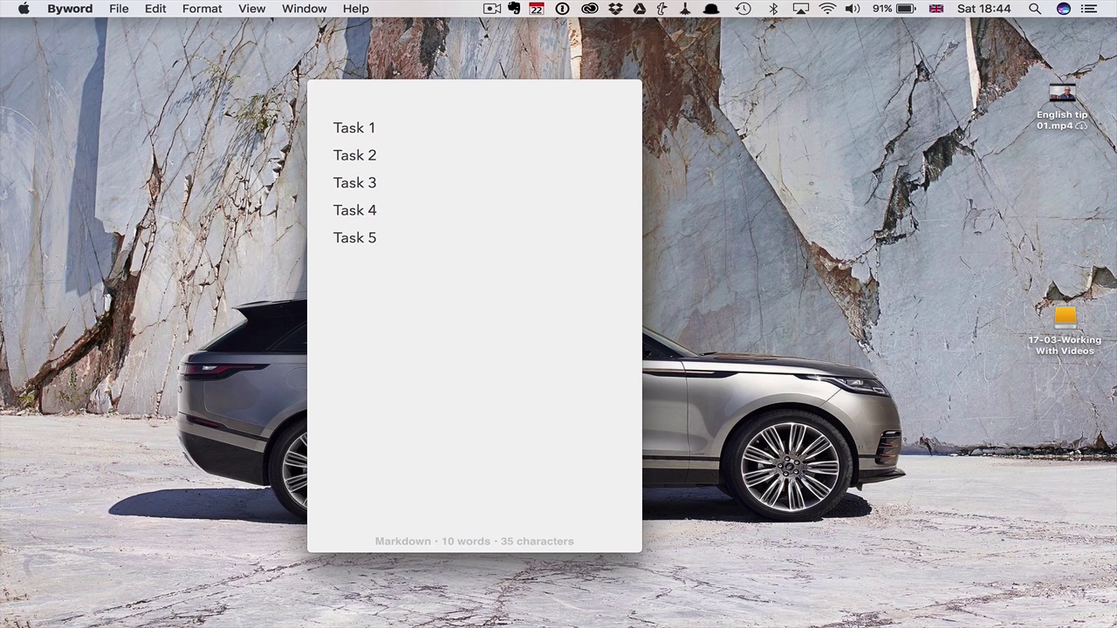
text(@home)
key(Return)
text(Taks)
key(BackSpace)
key(BackSpace)
key(BackSpace)
text(sk 6 @work)
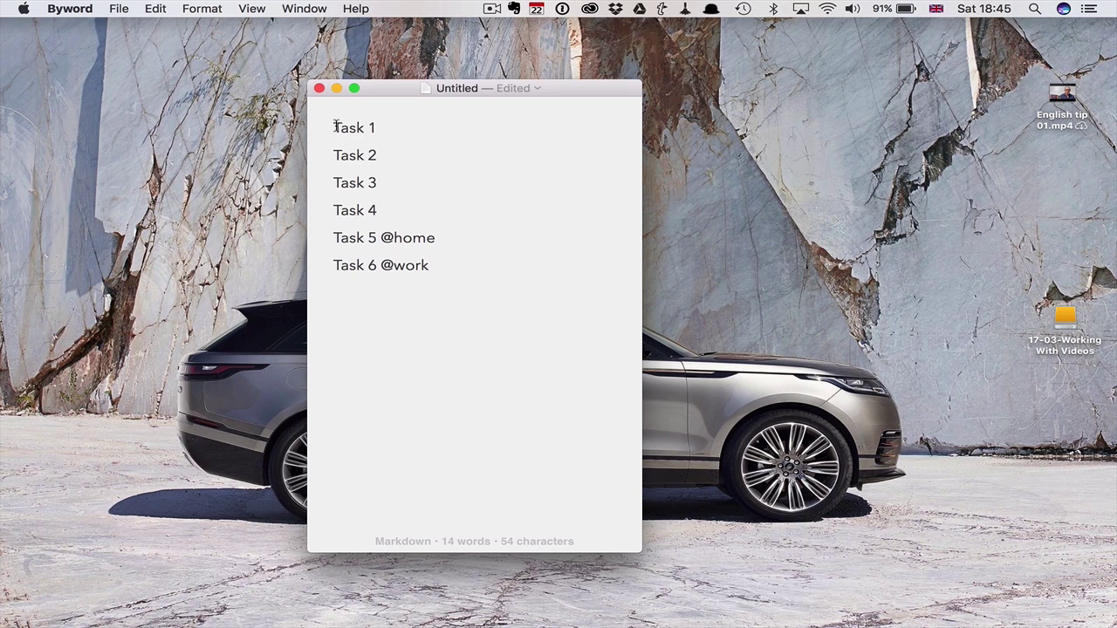
drag(335, 125, 454, 274)
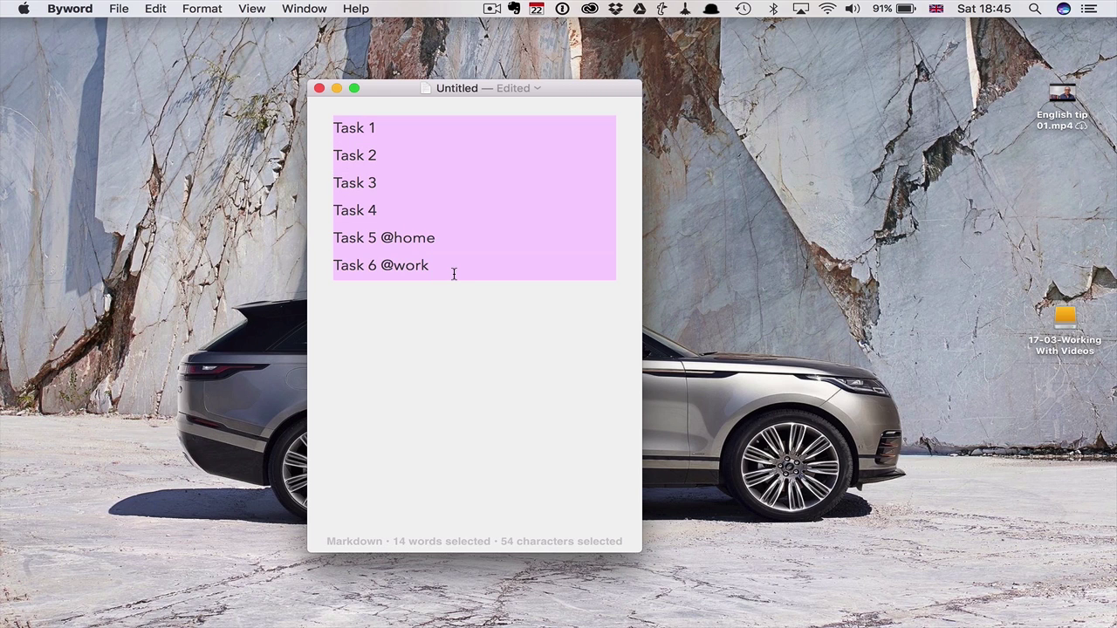
key(super+c)
key(ctrl+Right)
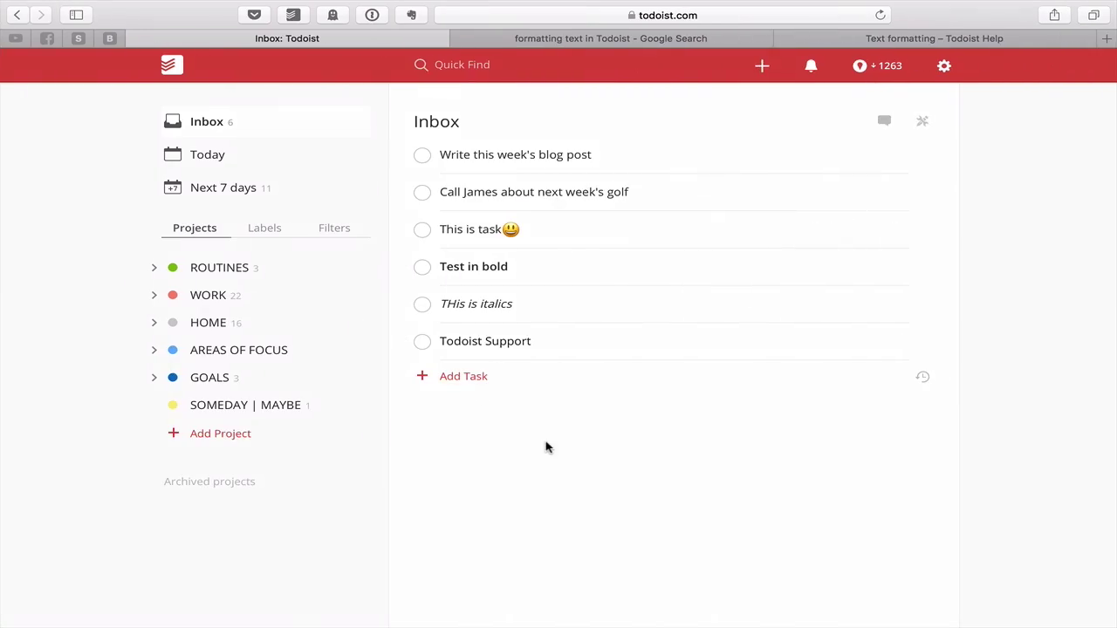
Step: Paste the six copied lines into the Inbox as six separate tasks
click(467, 380)
key(super+v)
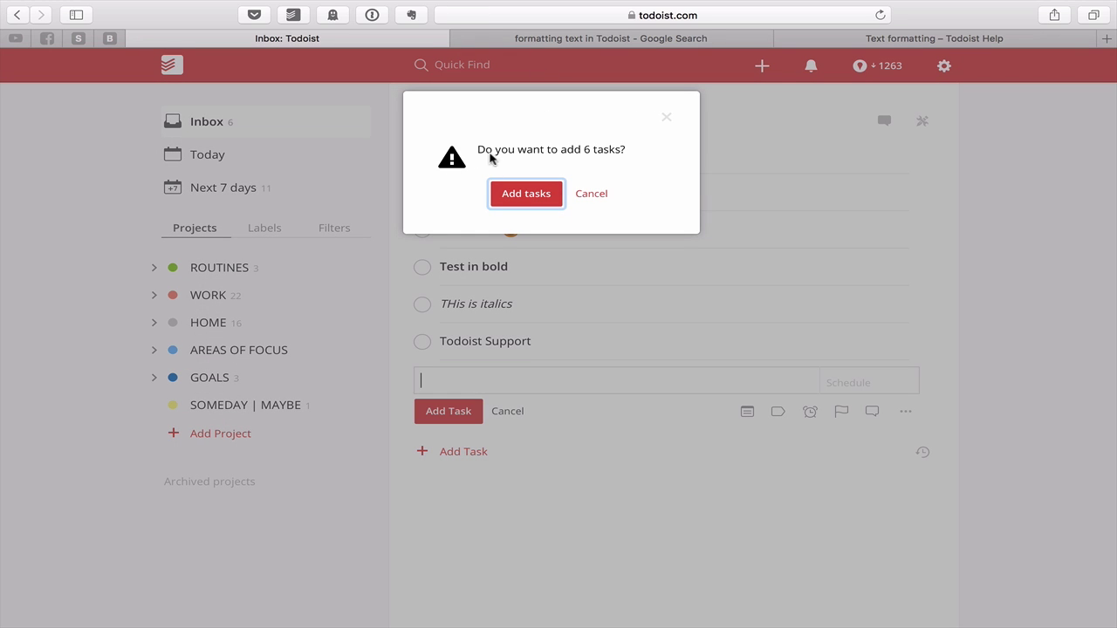
click(526, 194)
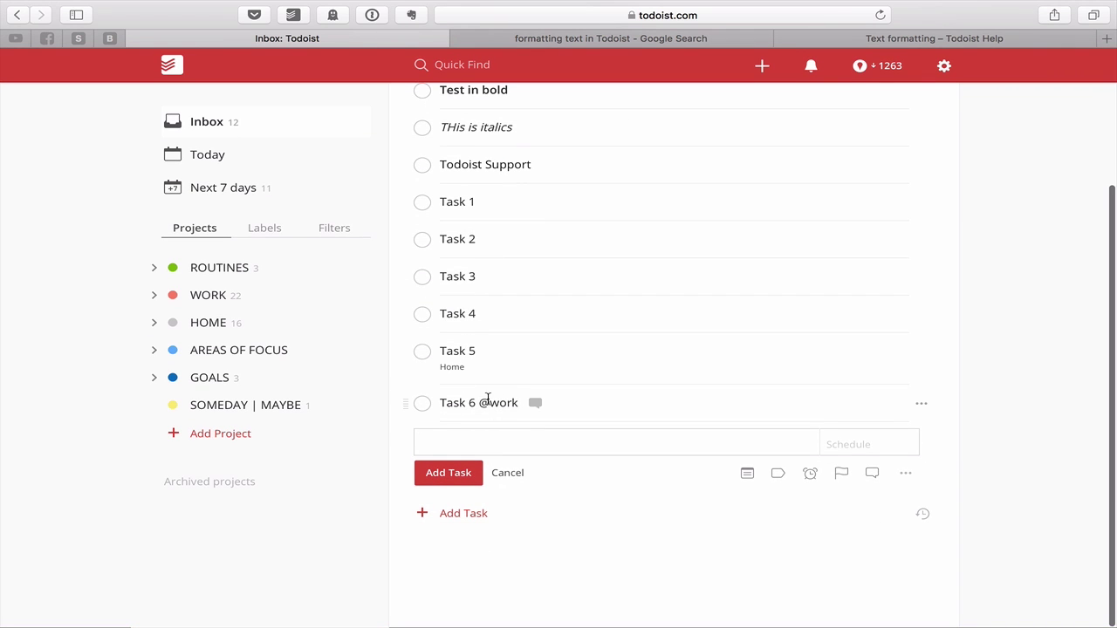
click(257, 230)
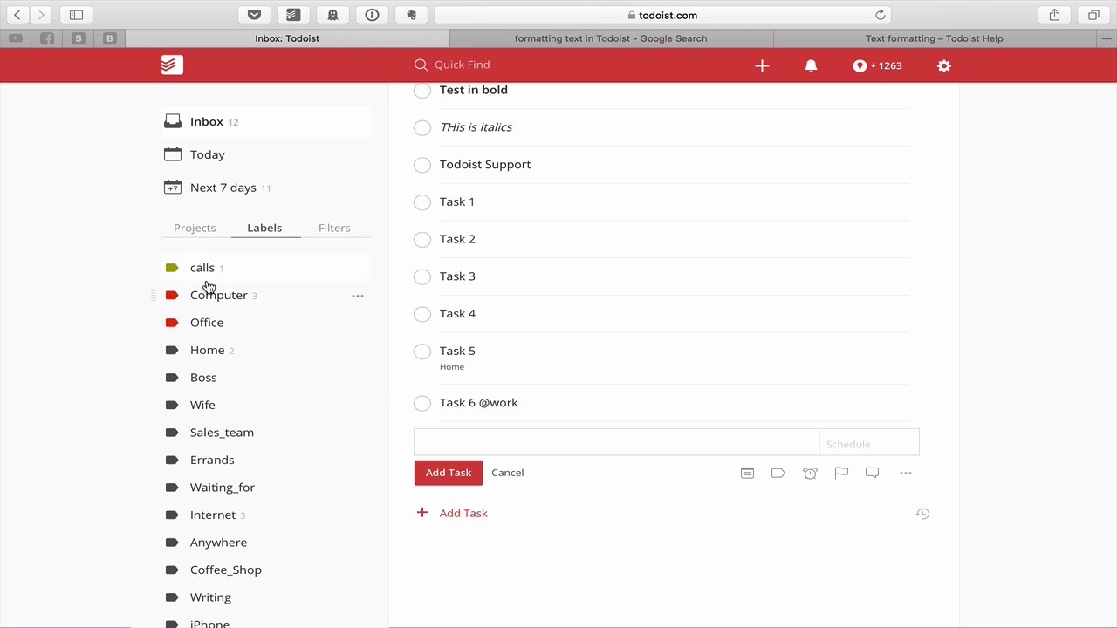
click(422, 202)
click(423, 204)
click(423, 242)
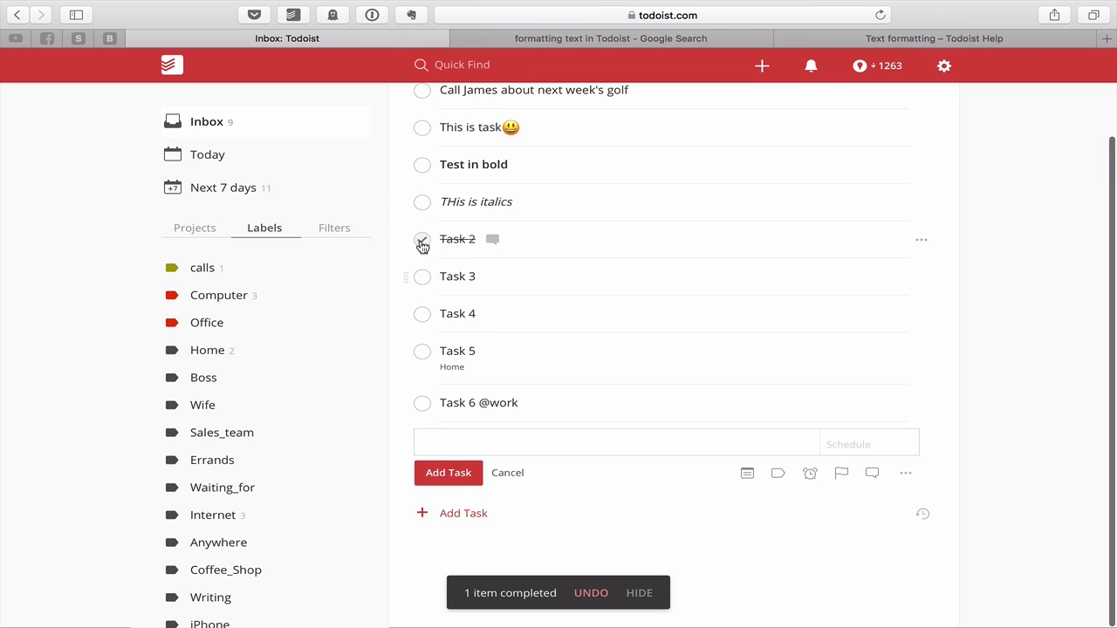
click(424, 276)
click(419, 314)
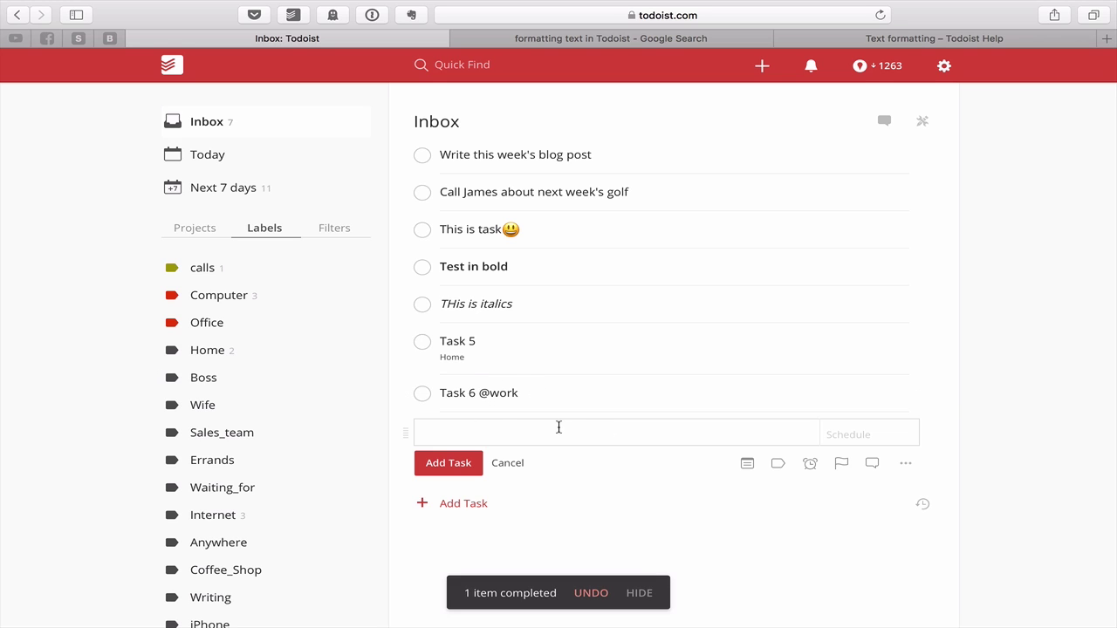
click(506, 464)
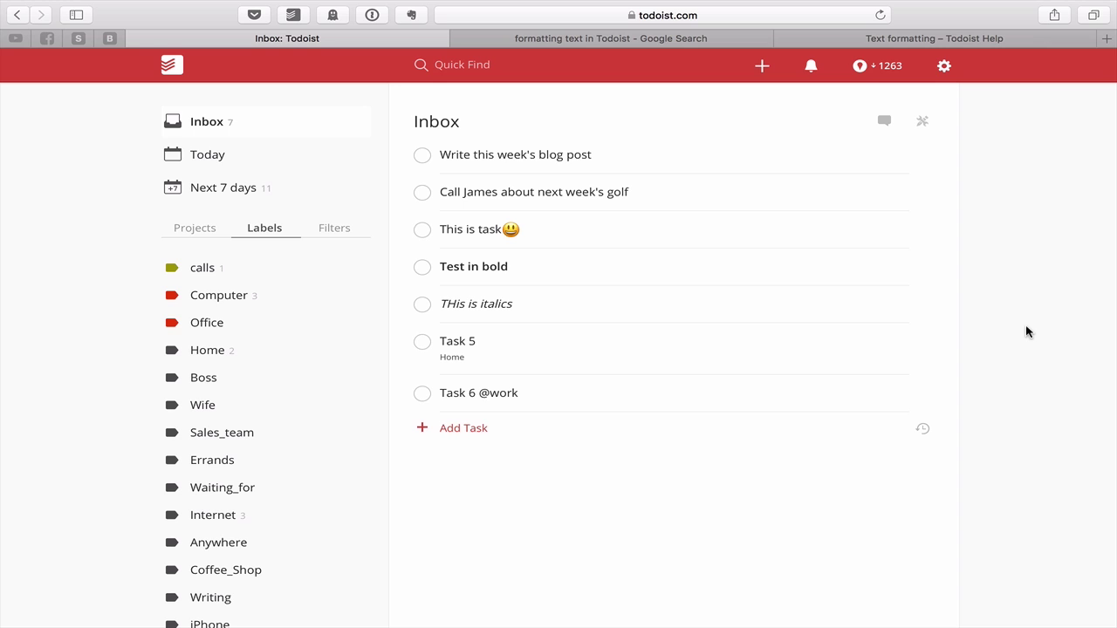
Step: Switch the Todoist theme to Sunflower under Settings > Preferences, then close Settings
click(946, 68)
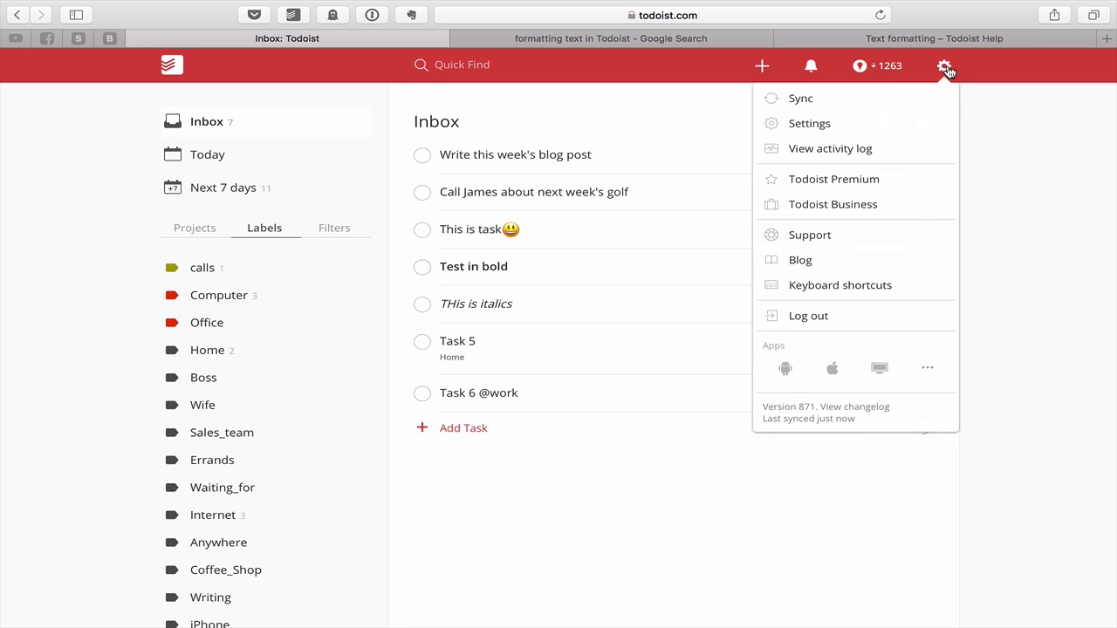
click(846, 128)
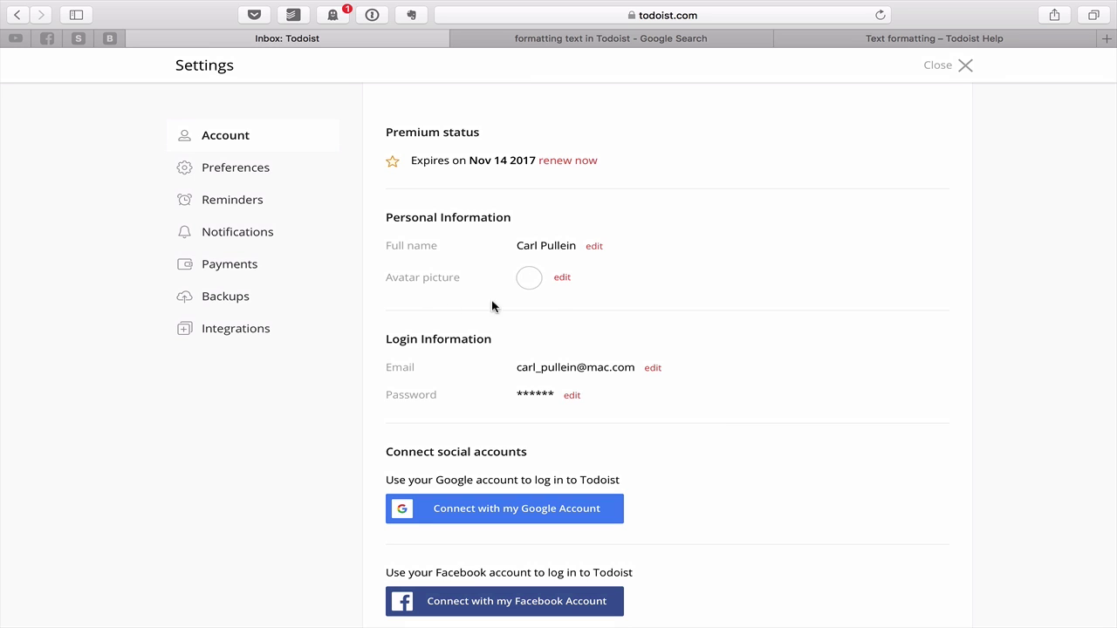
click(564, 277)
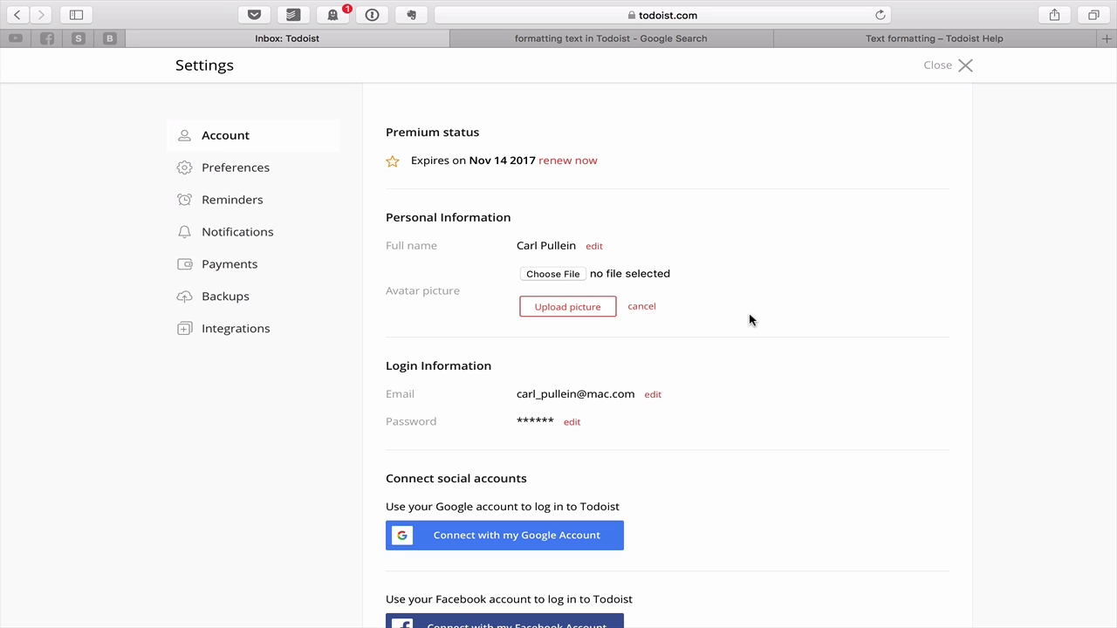
scroll(748, 321, down, 4)
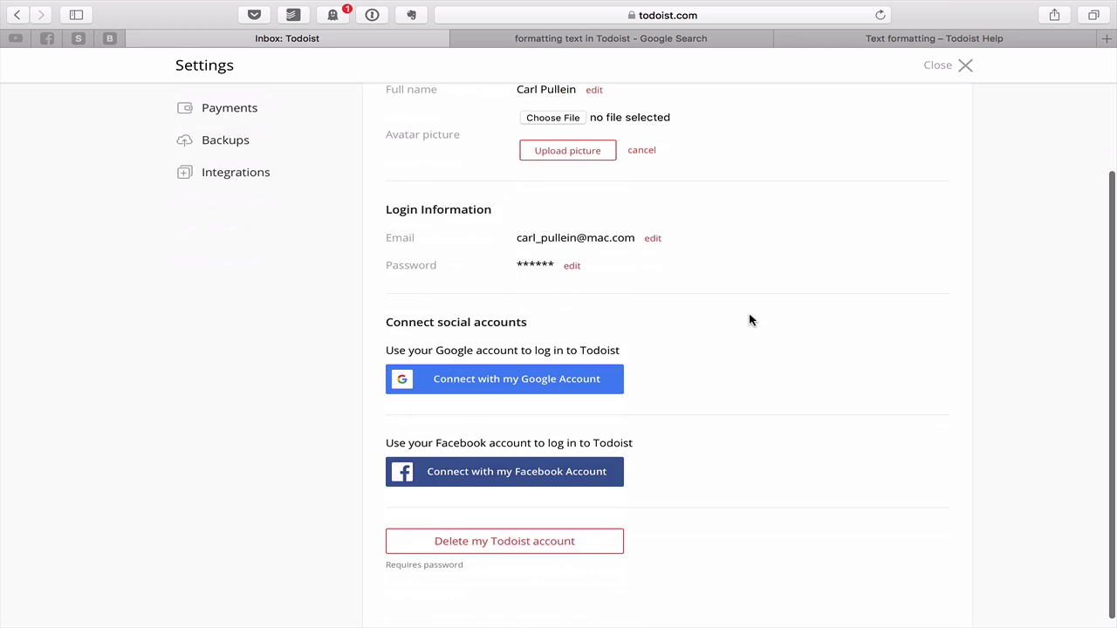
scroll(749, 320, up, 4)
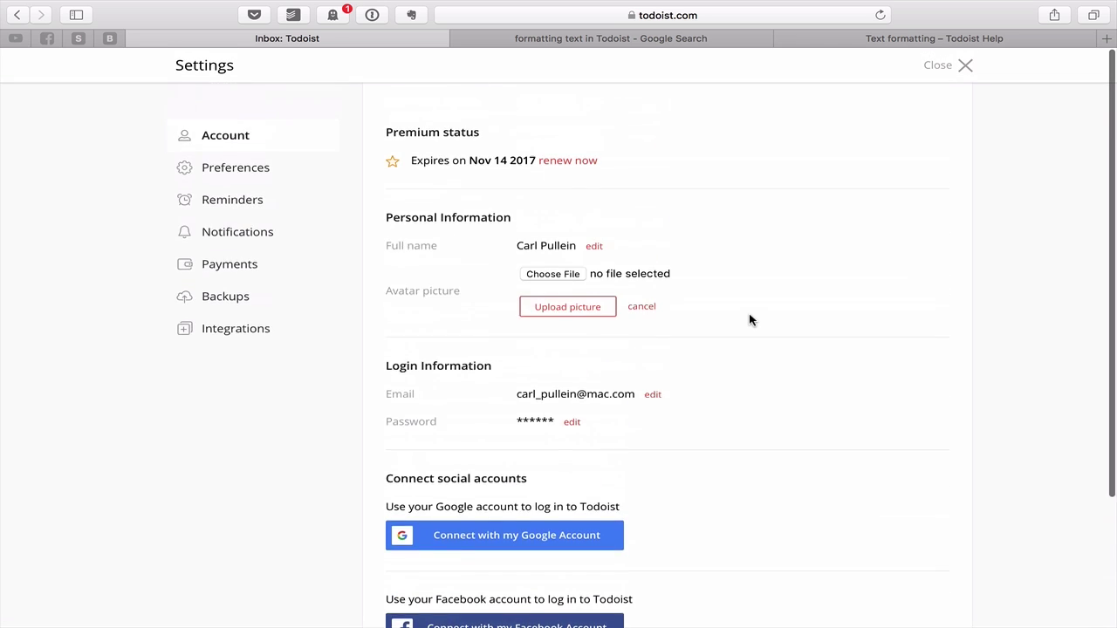
click(237, 171)
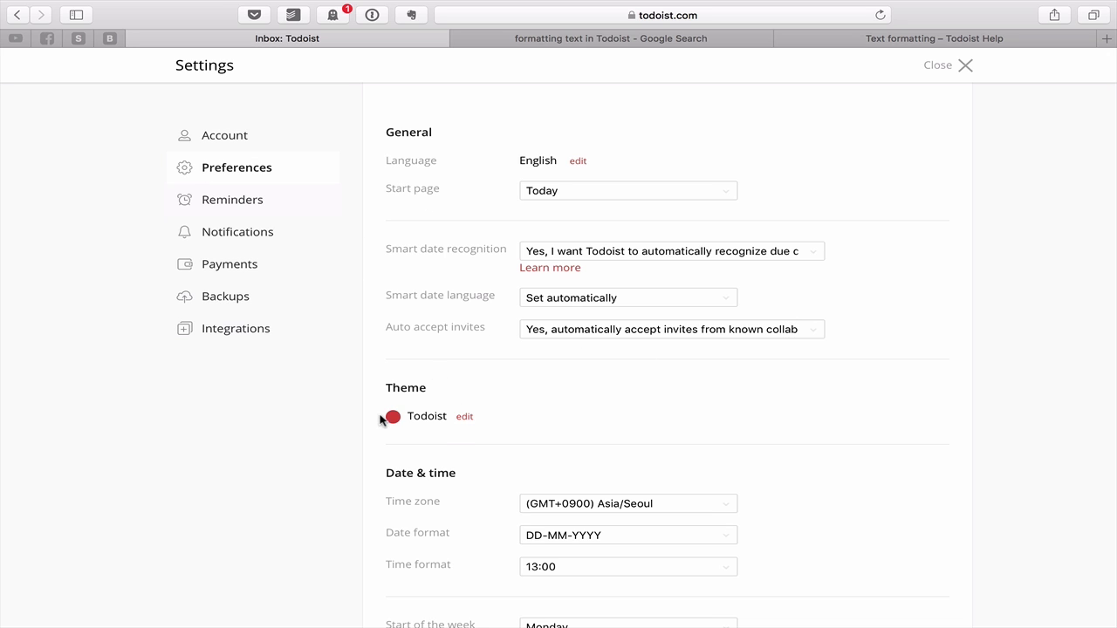
click(465, 418)
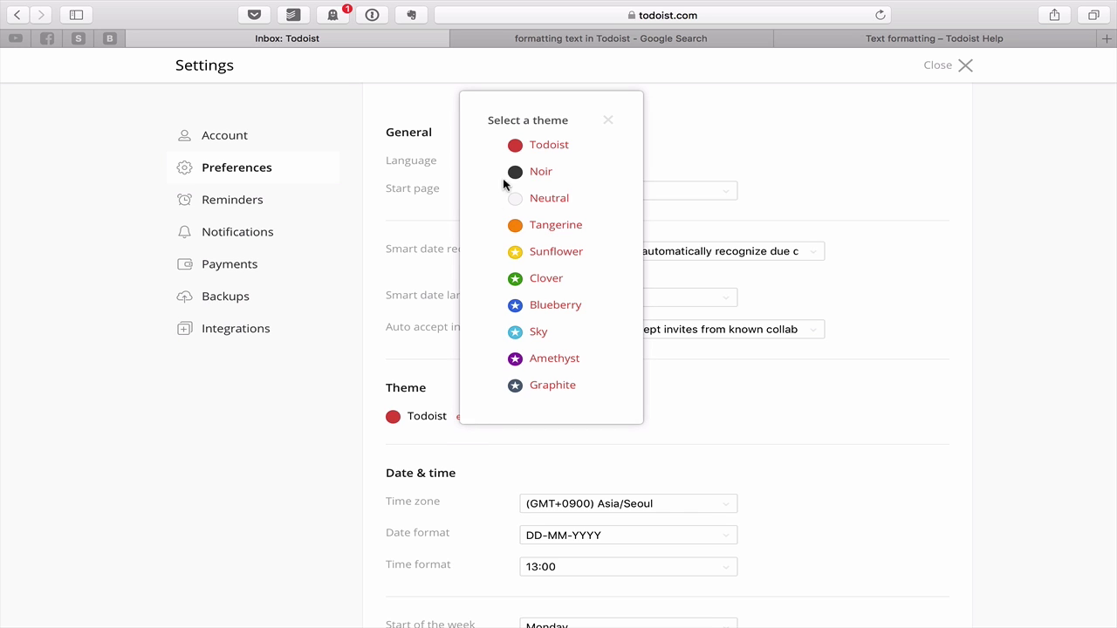
click(553, 253)
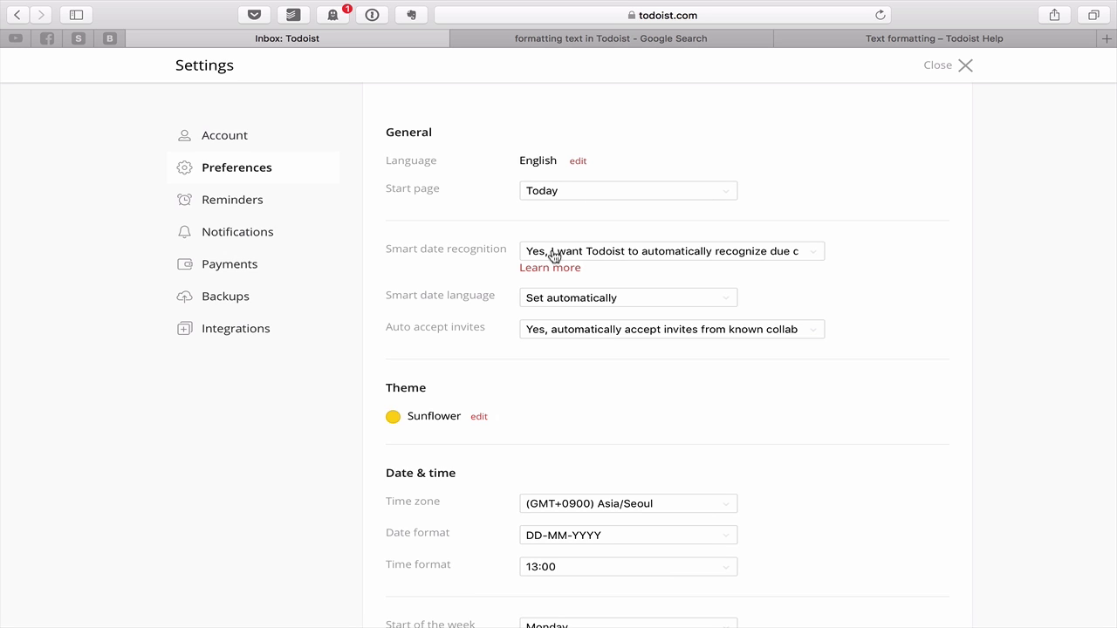
click(965, 65)
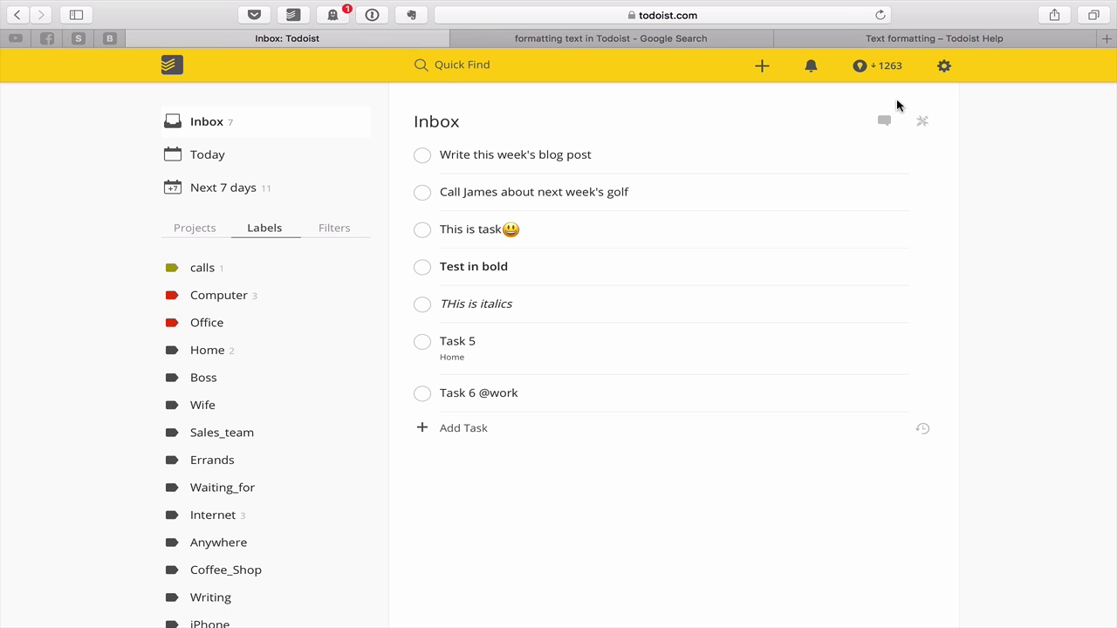
Step: Switch the colour theme from Sunflower to Tangerine in Preferences, then reopen the settings menu
click(943, 68)
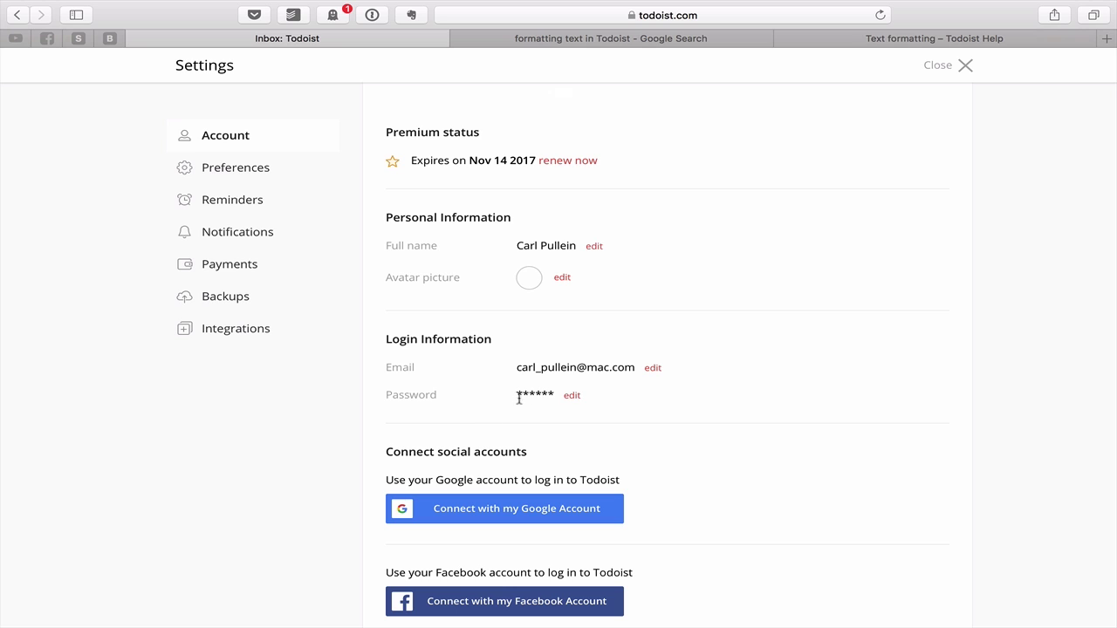
click(237, 177)
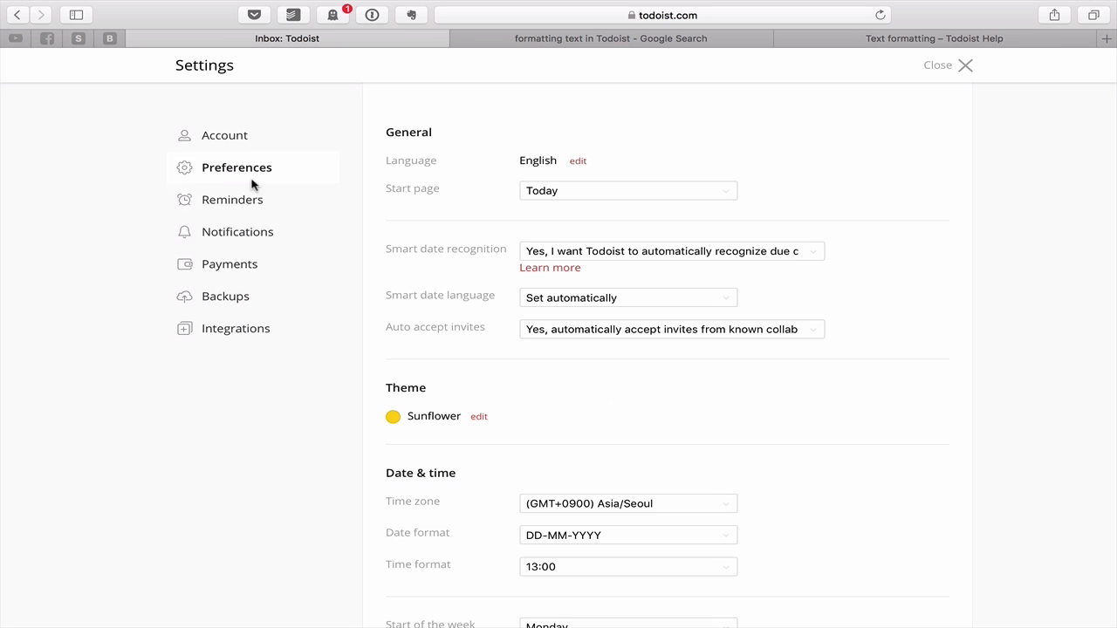
click(480, 419)
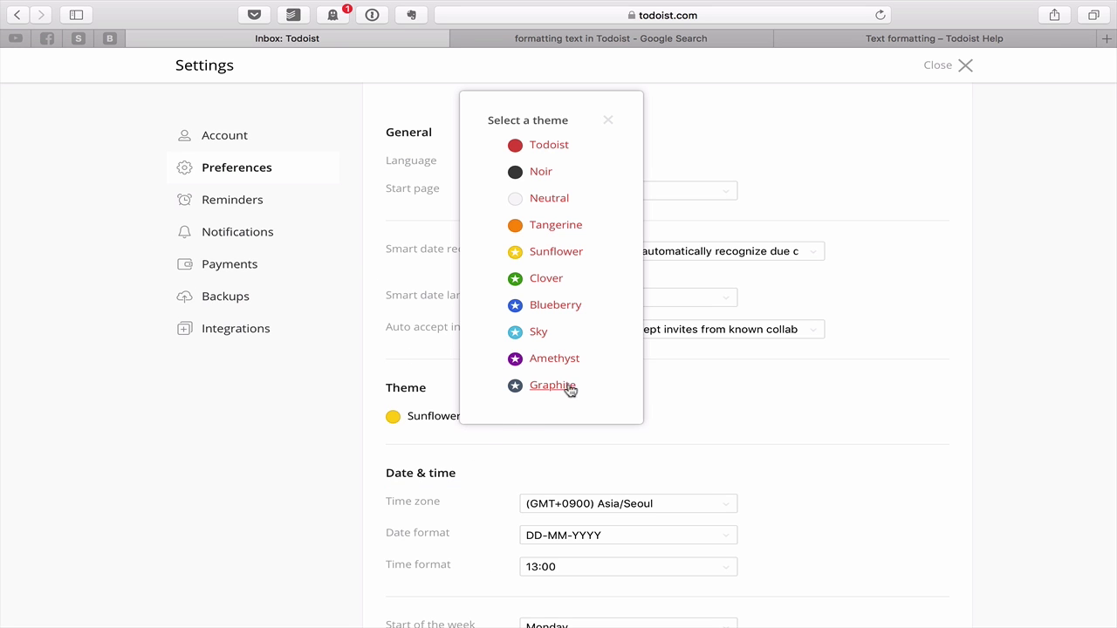
scroll(620, 385, down, 3)
scroll(619, 385, up, 3)
click(561, 225)
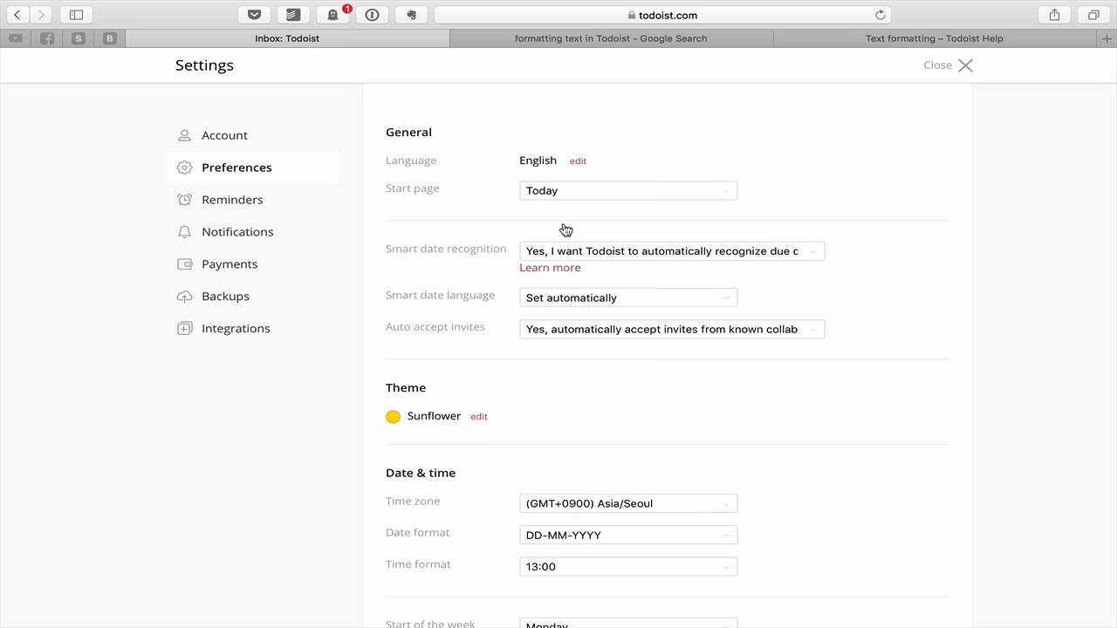
click(965, 65)
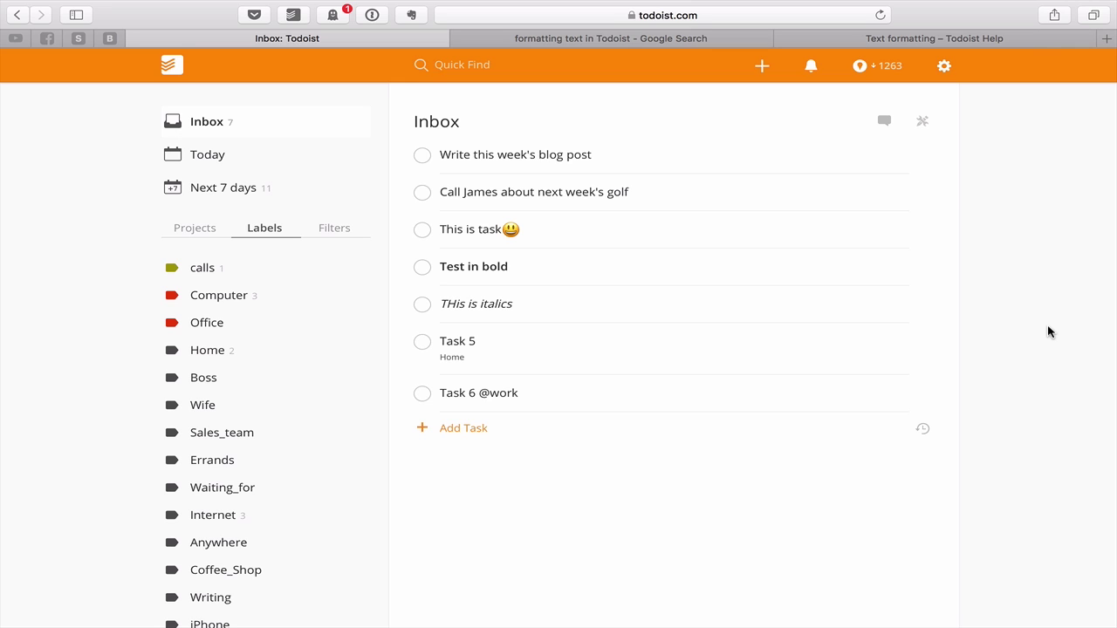
click(943, 65)
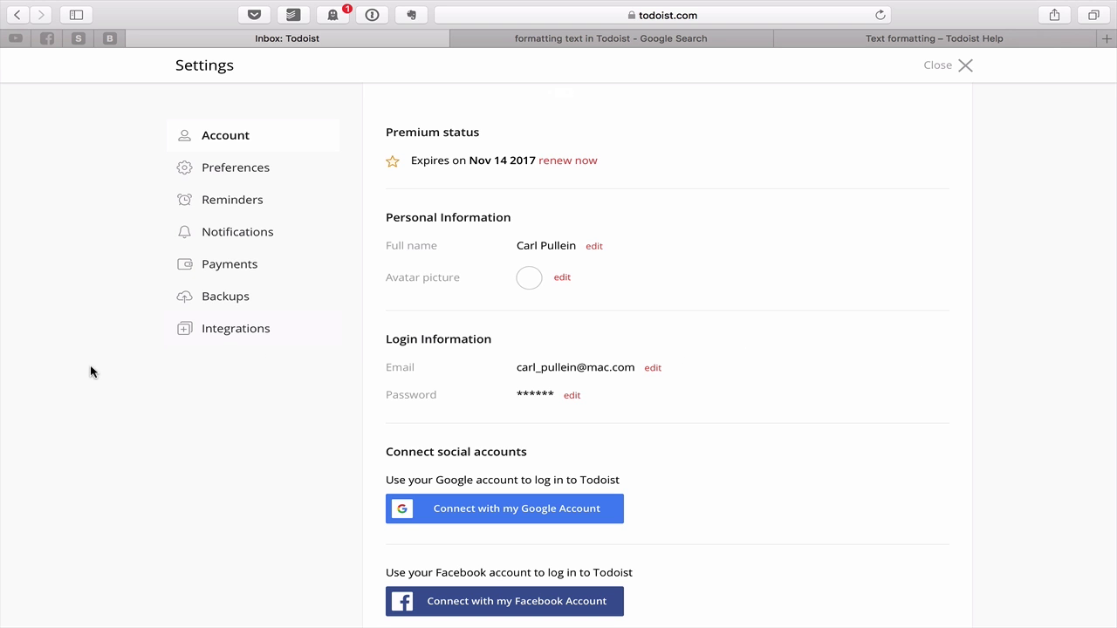
Step: Leave Preferences and load the Today start page for Sat 22 Jul
click(237, 176)
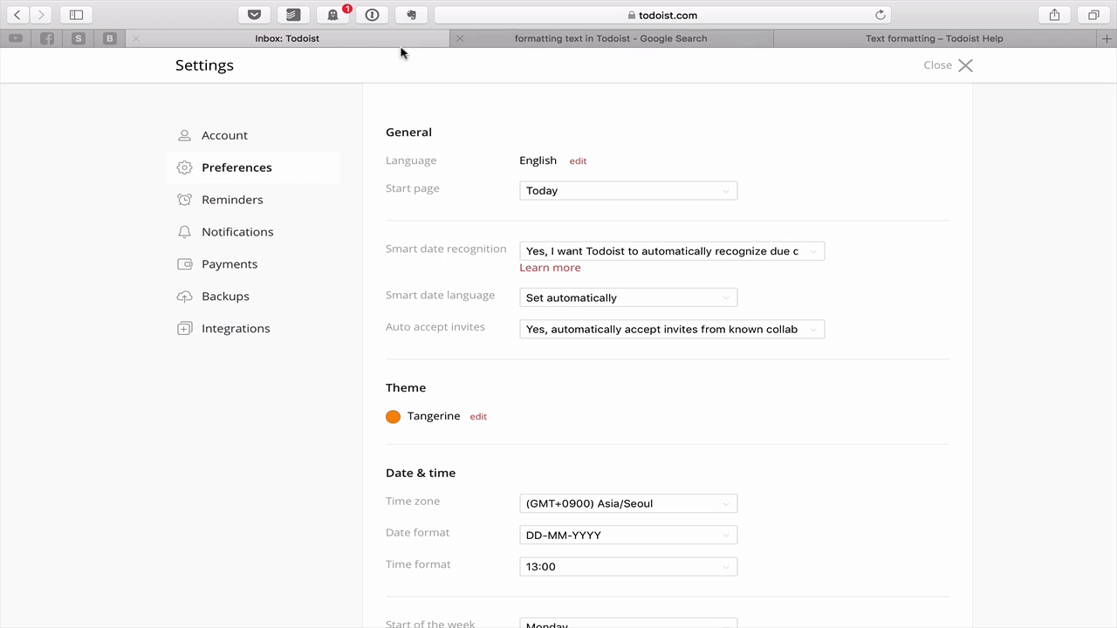
click(964, 66)
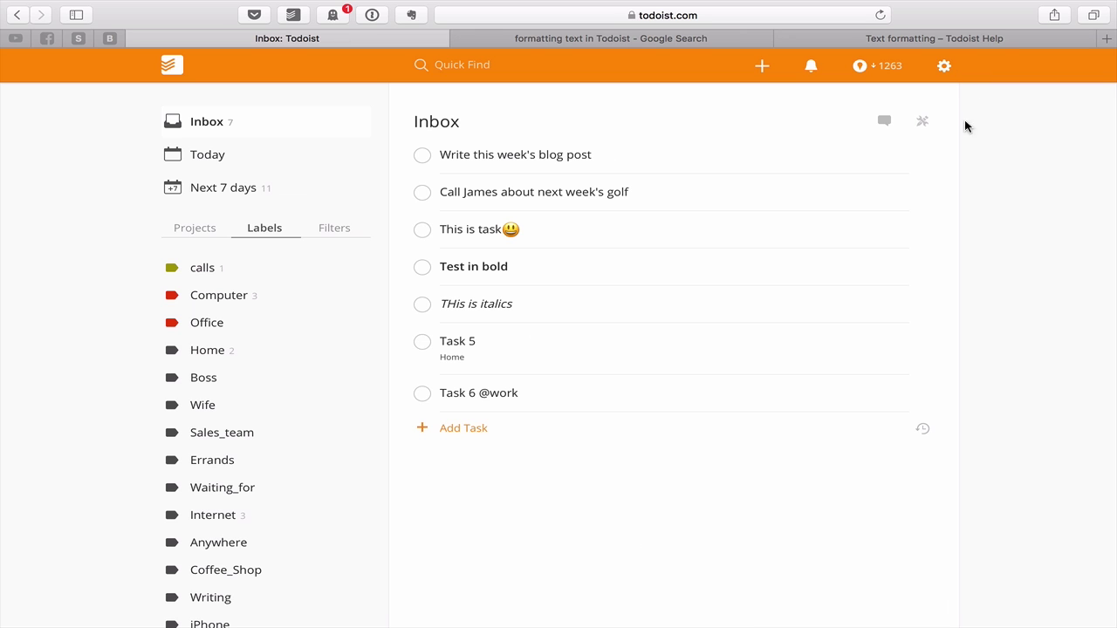
click(171, 70)
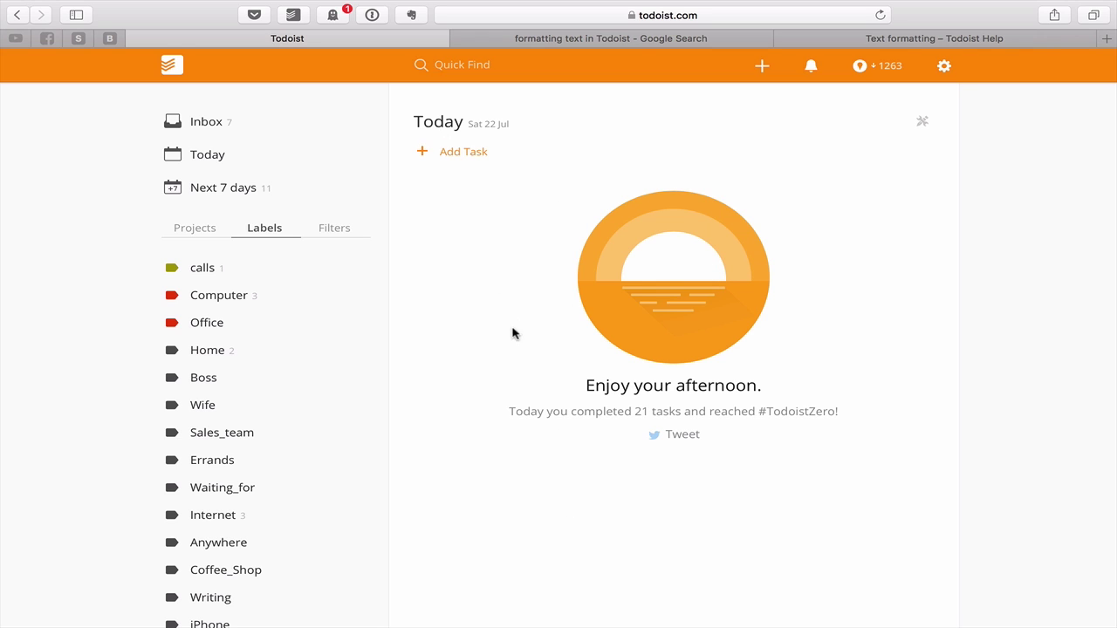
Step: In Preferences, set the Start page dropdown from Today to Custom query
click(943, 67)
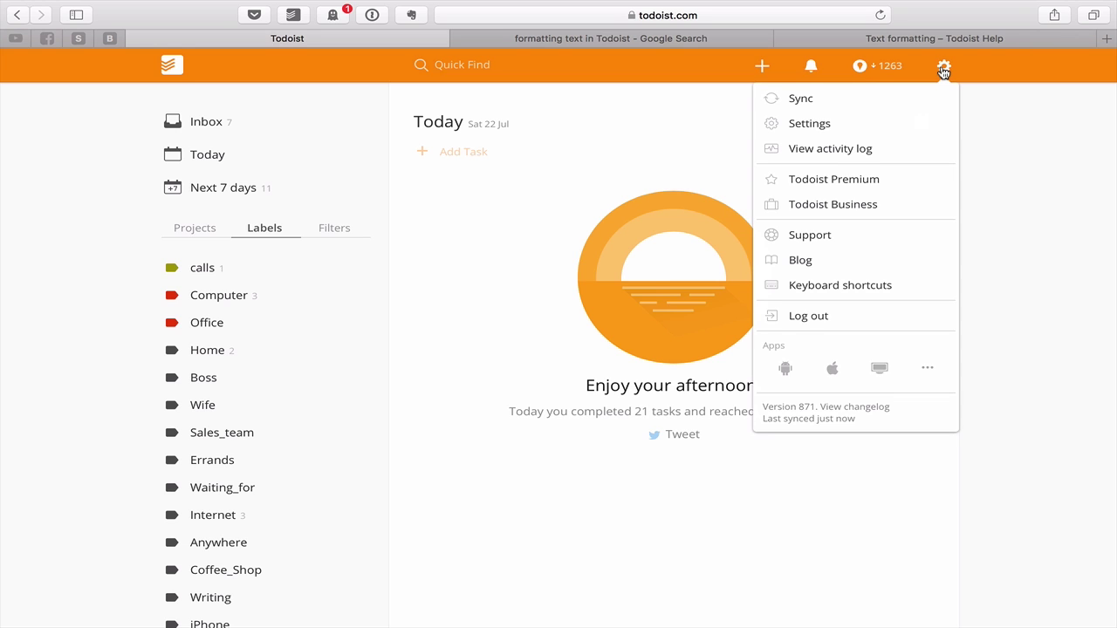
click(827, 134)
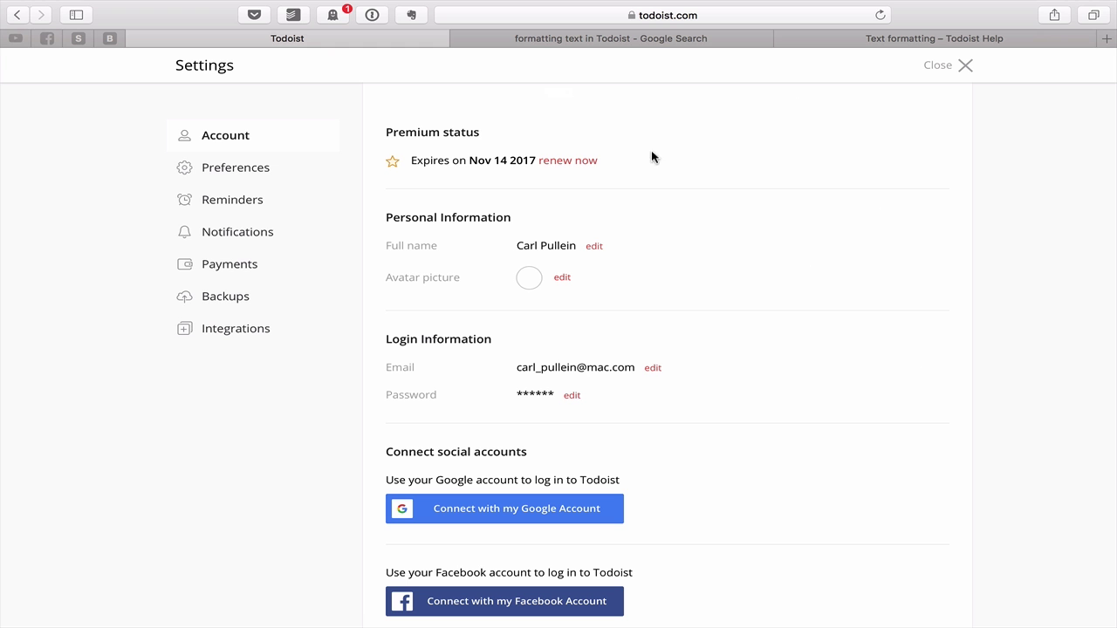
click(212, 177)
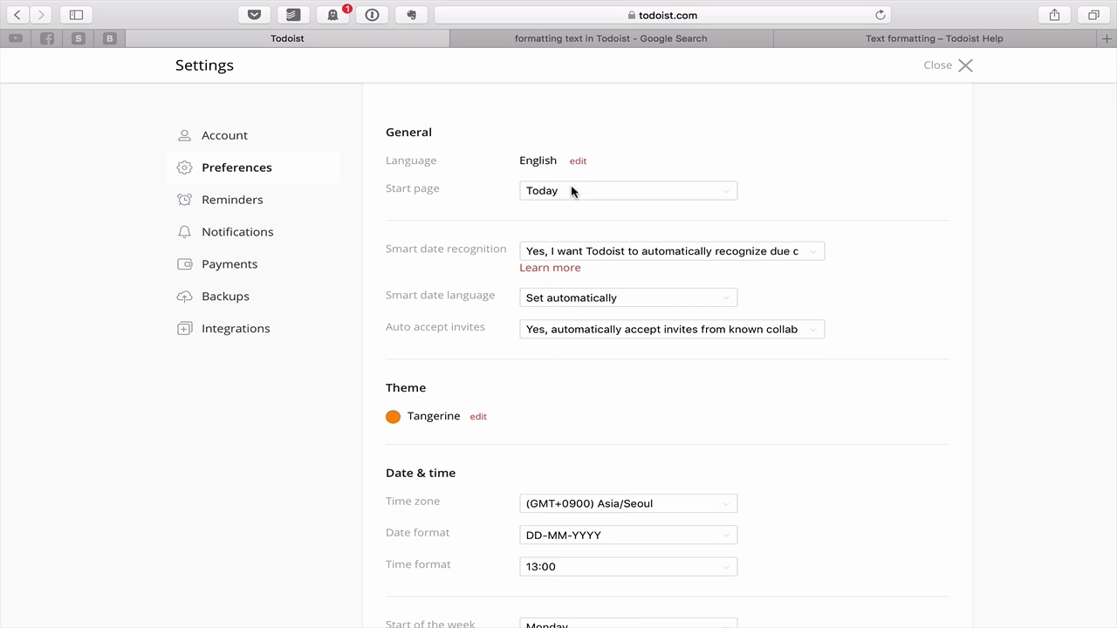
click(726, 192)
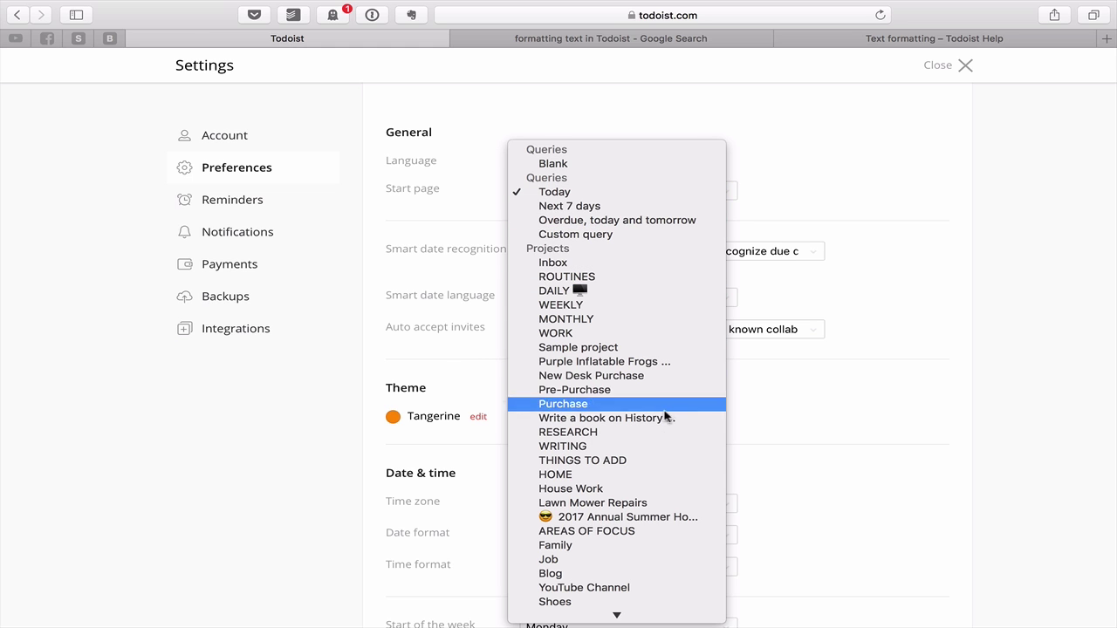
mouse_move(656, 621)
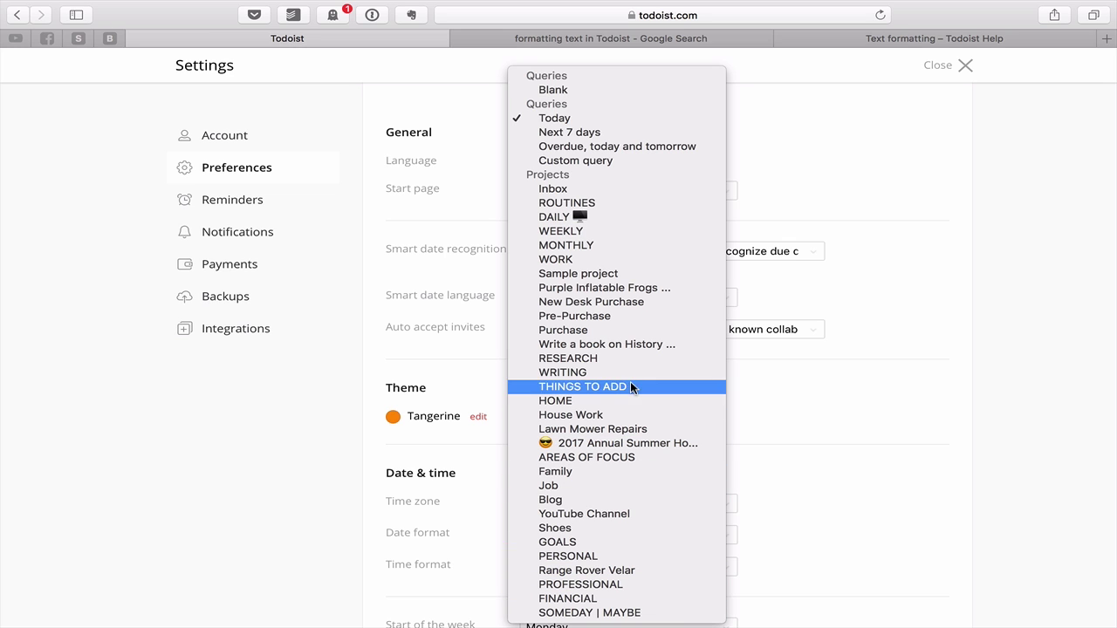
click(601, 160)
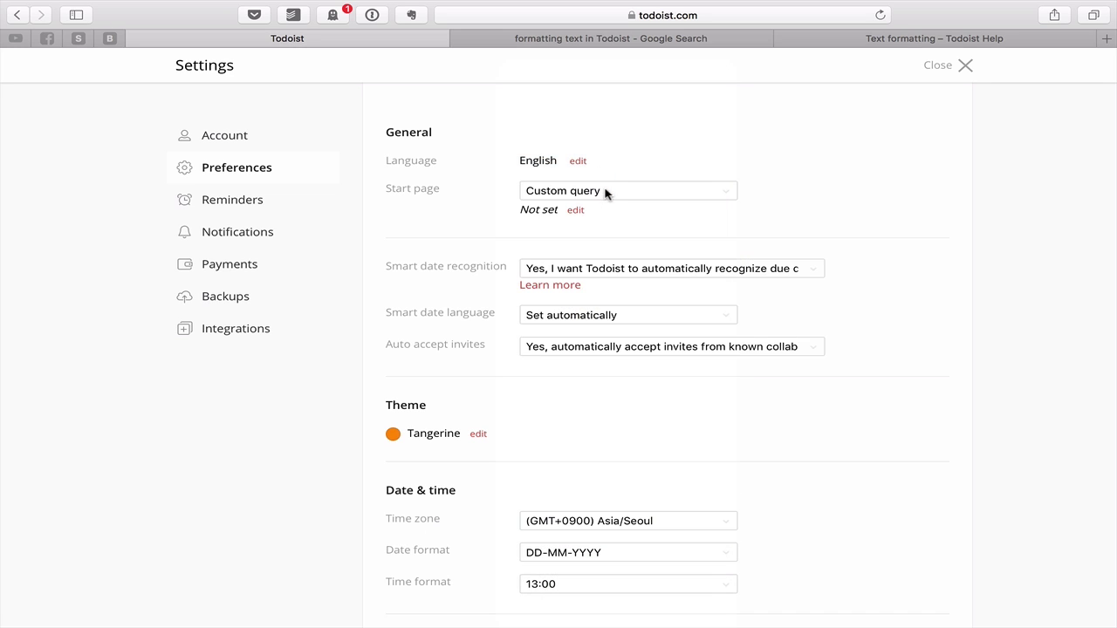
click(620, 193)
click(617, 192)
click(618, 193)
click(618, 190)
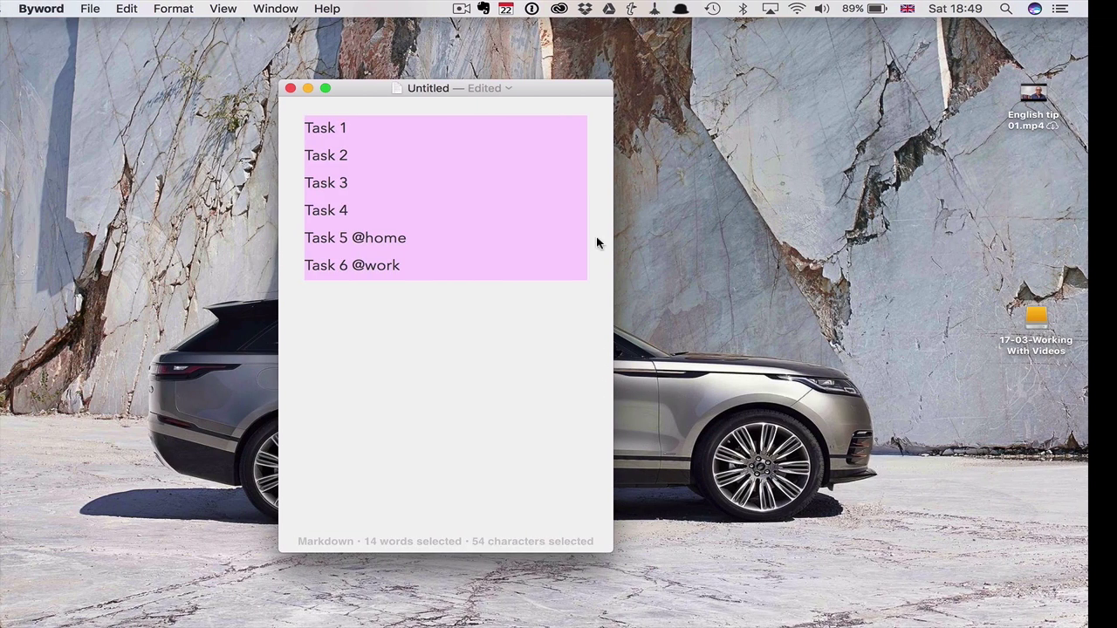
mouse_move(545, 599)
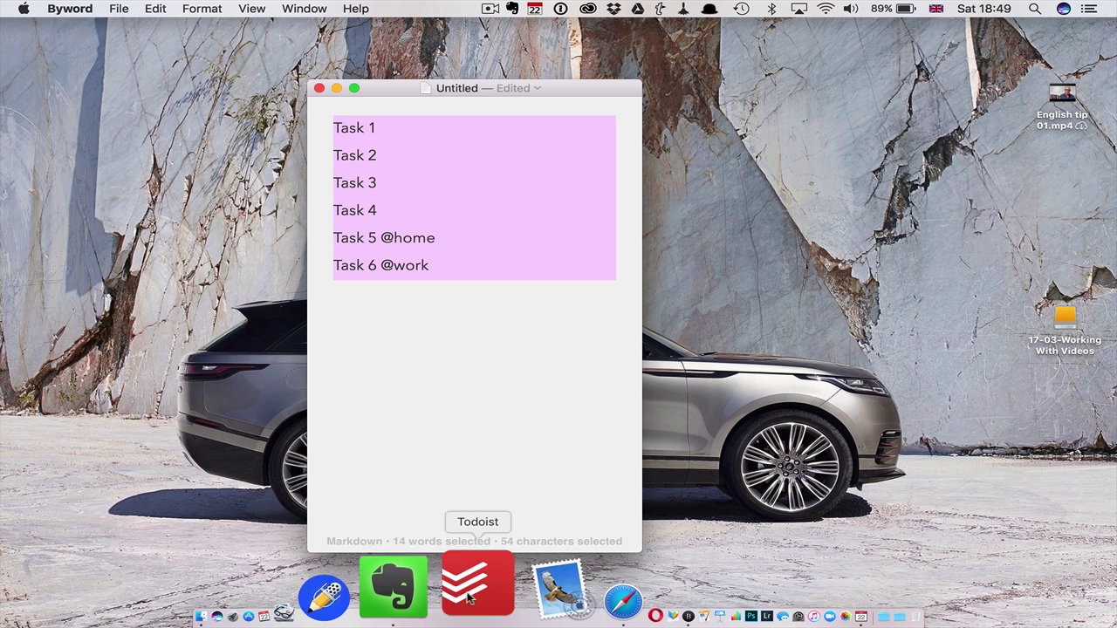
click(469, 597)
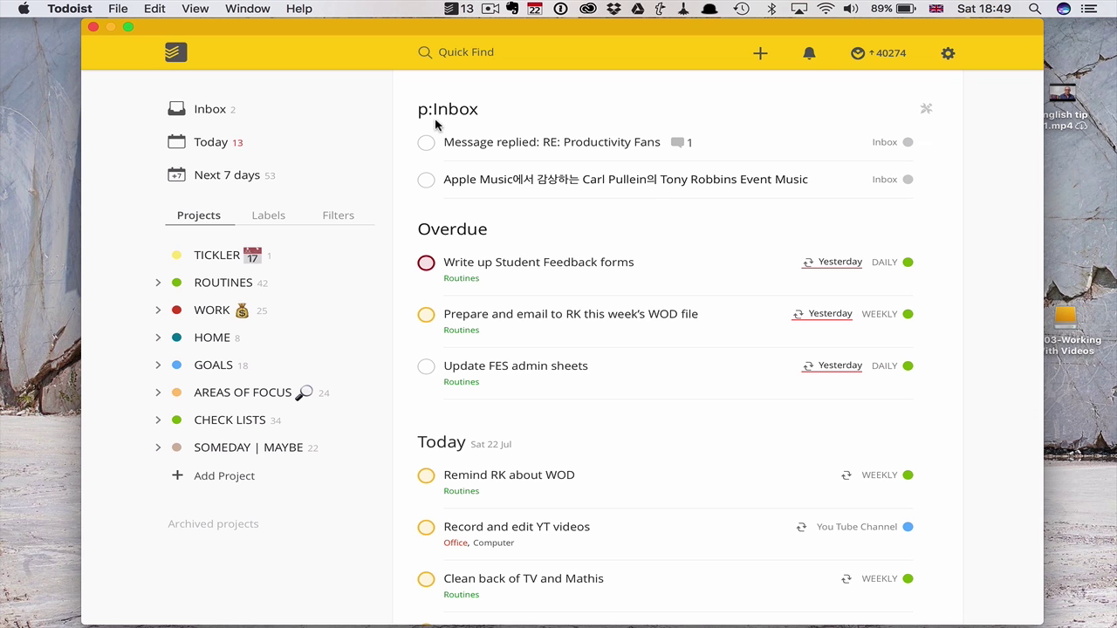
scroll(491, 456, down, 10)
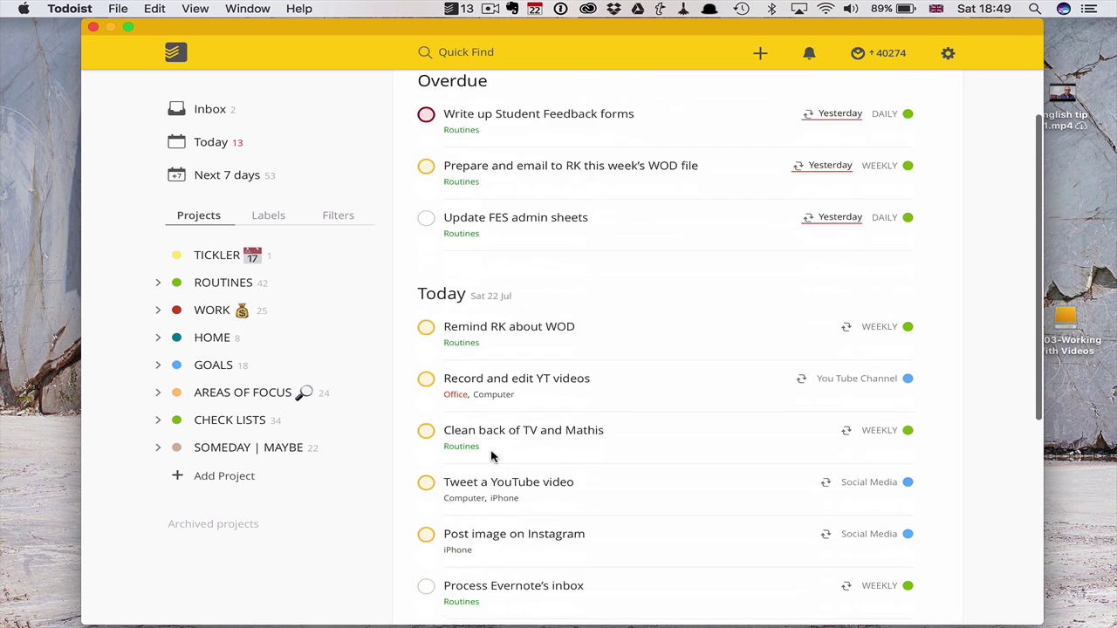
scroll(491, 455, up, 10)
scroll(492, 456, down, 10)
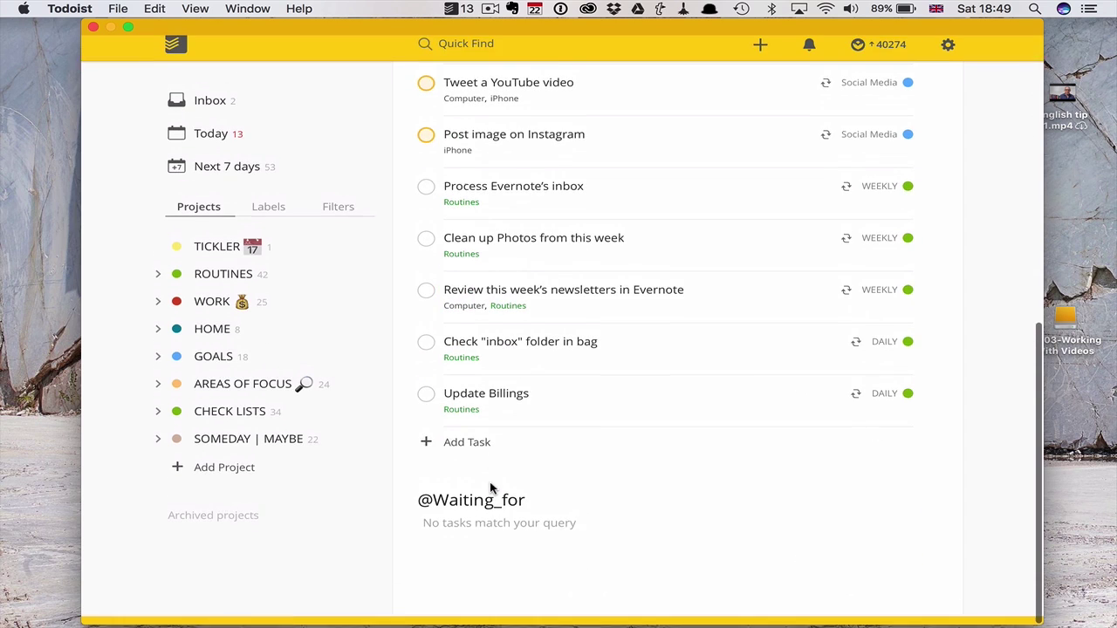
scroll(472, 349, up, 10)
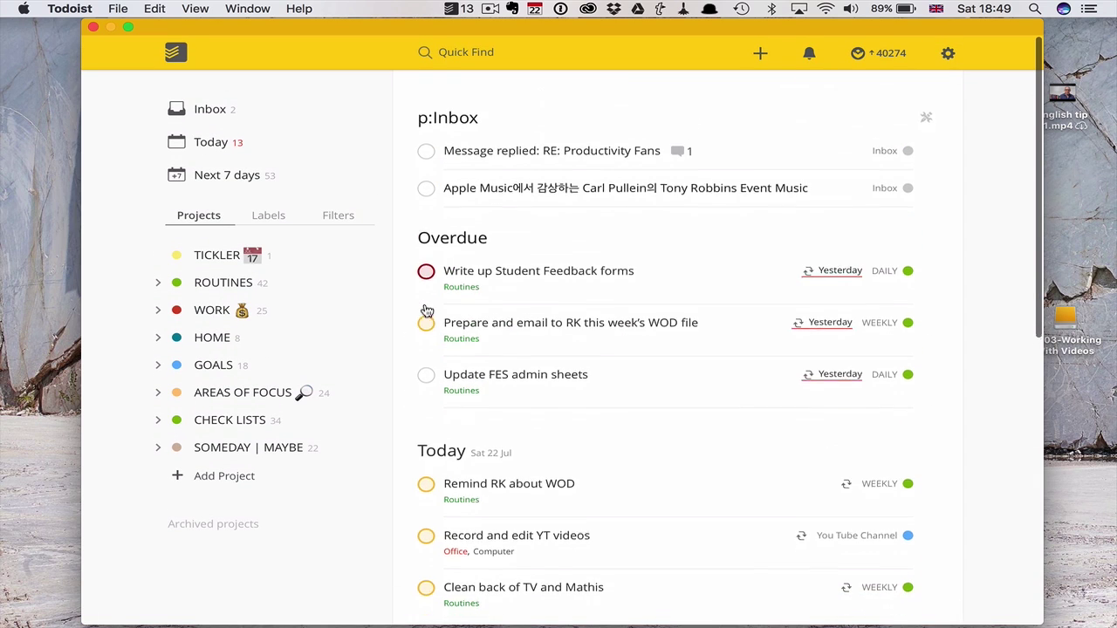
scroll(474, 418, down, 10)
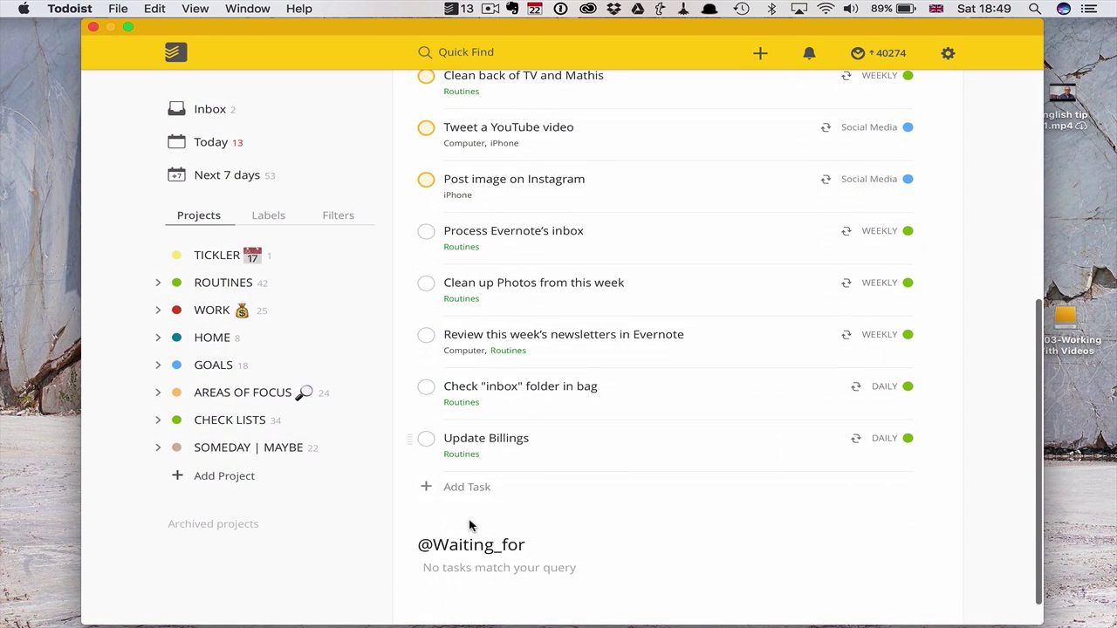
scroll(611, 513, up, 8)
scroll(615, 513, up, 4)
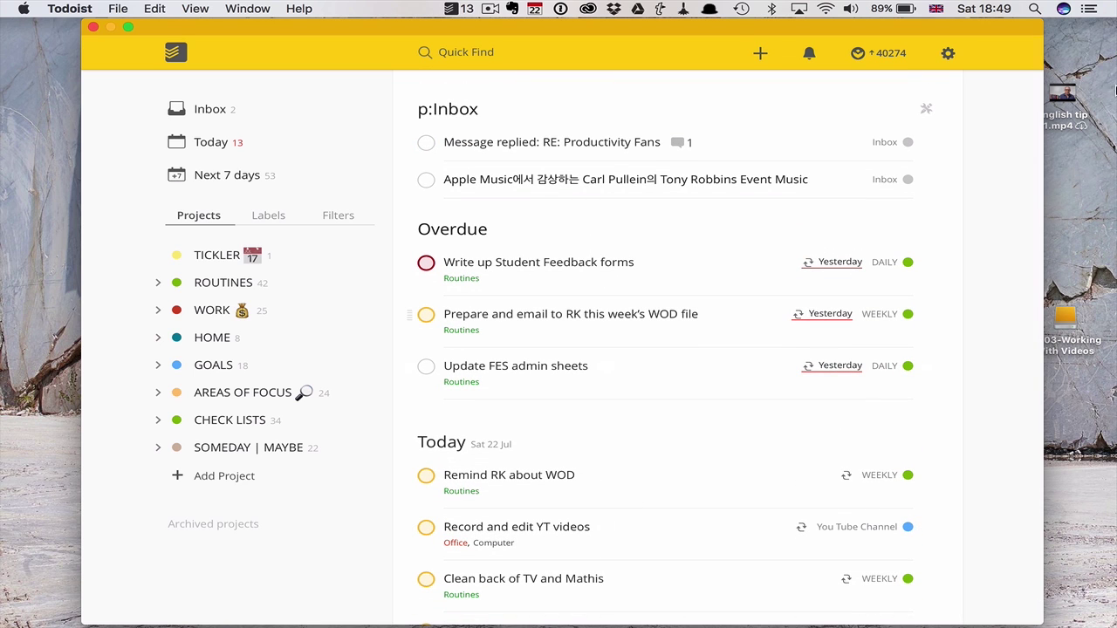
click(947, 53)
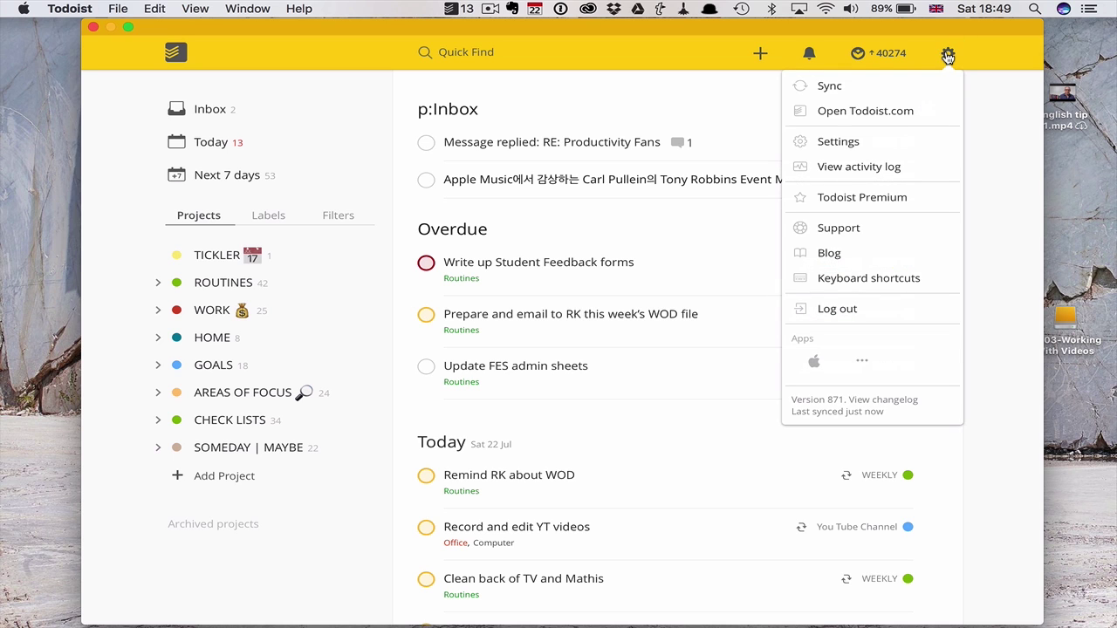
click(868, 144)
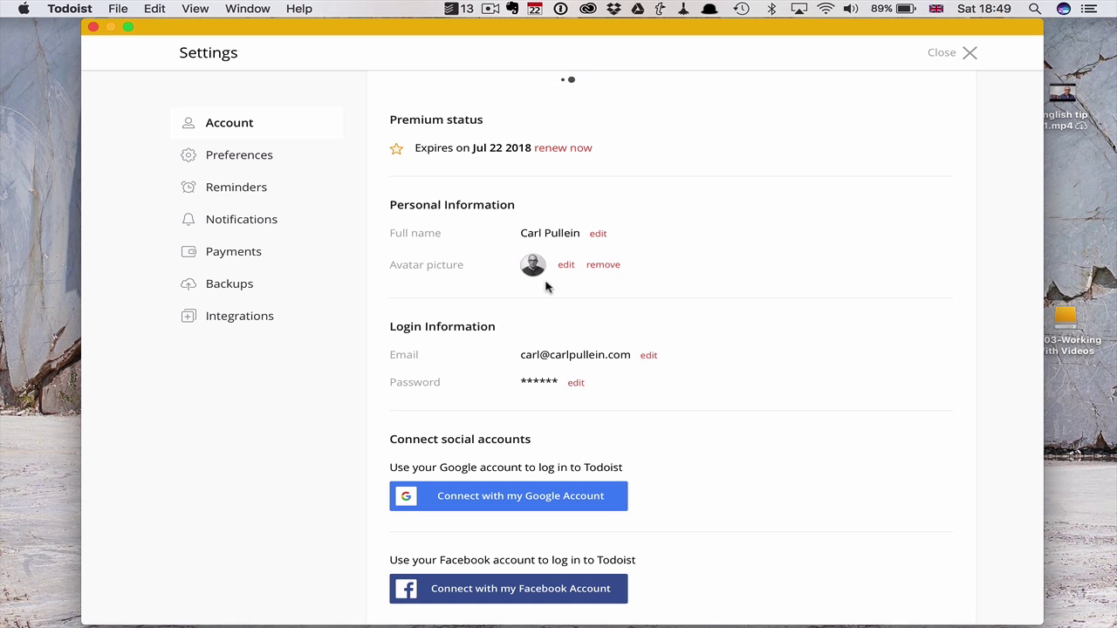
click(232, 157)
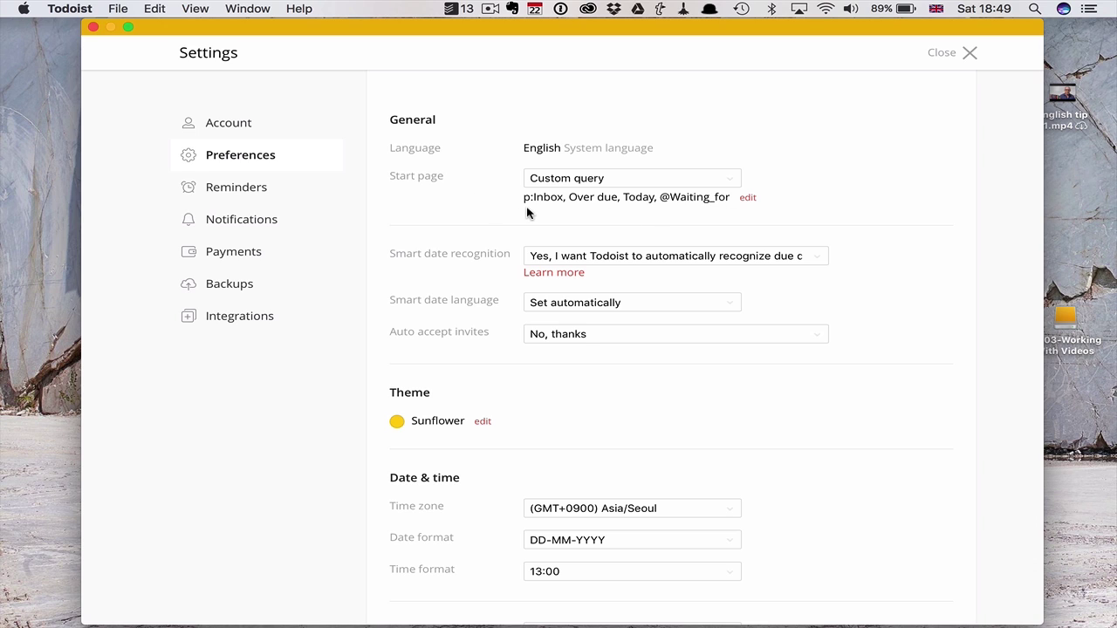
click(747, 199)
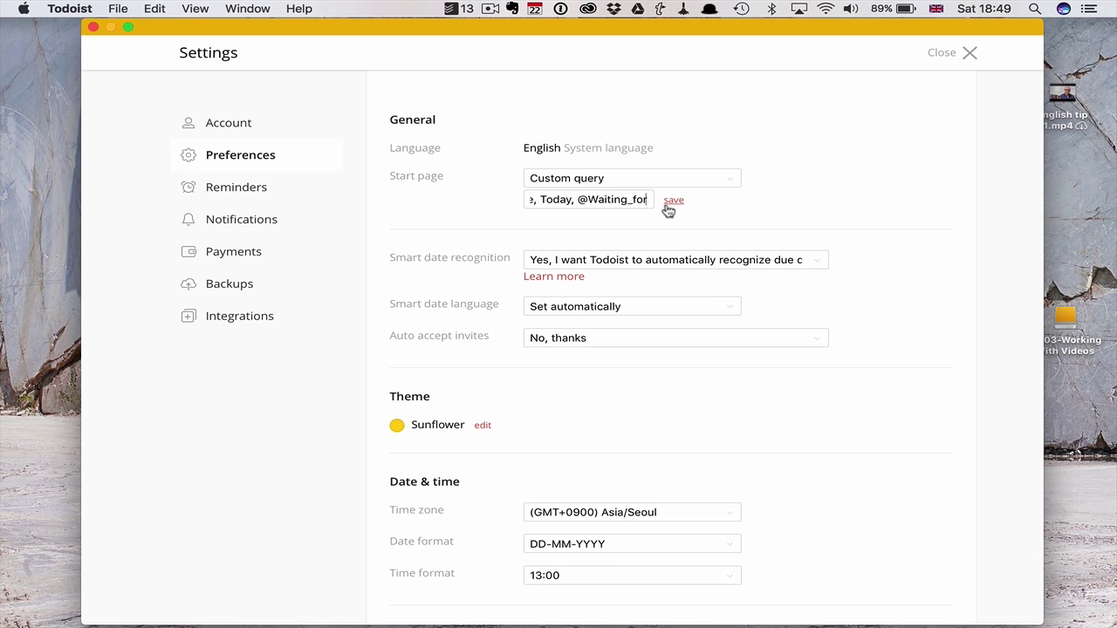
double_click(626, 204)
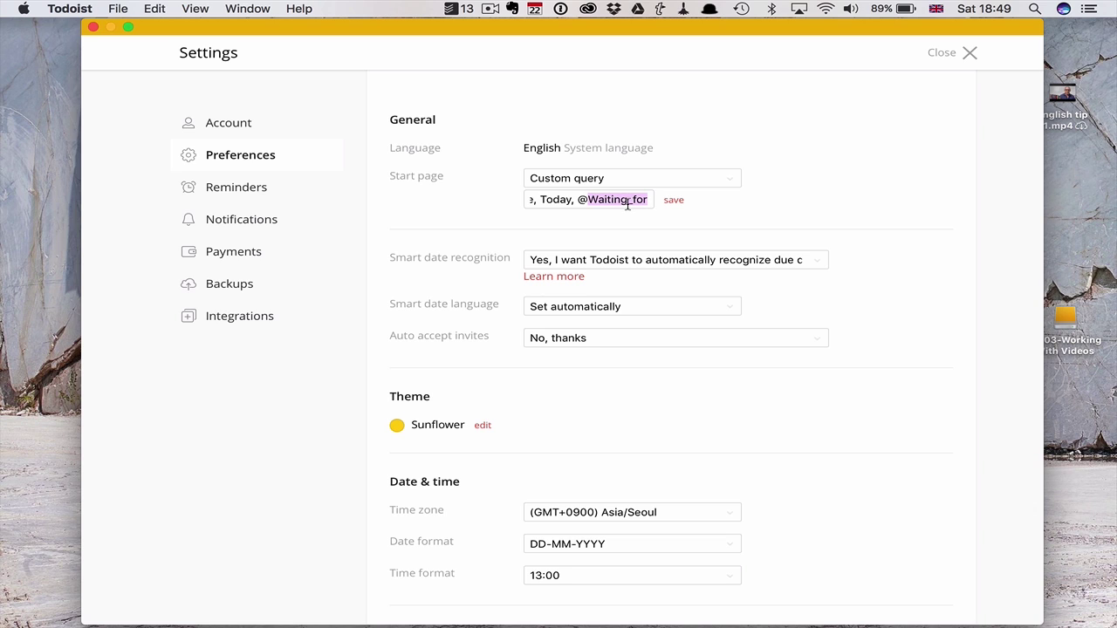
click(674, 201)
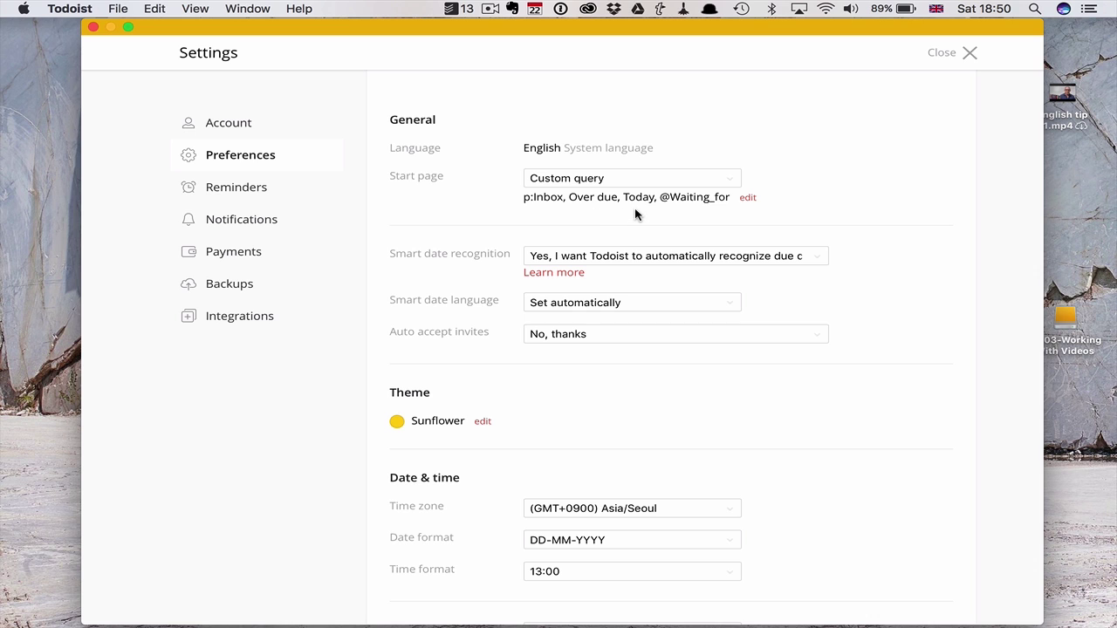
key(ctrl+Right)
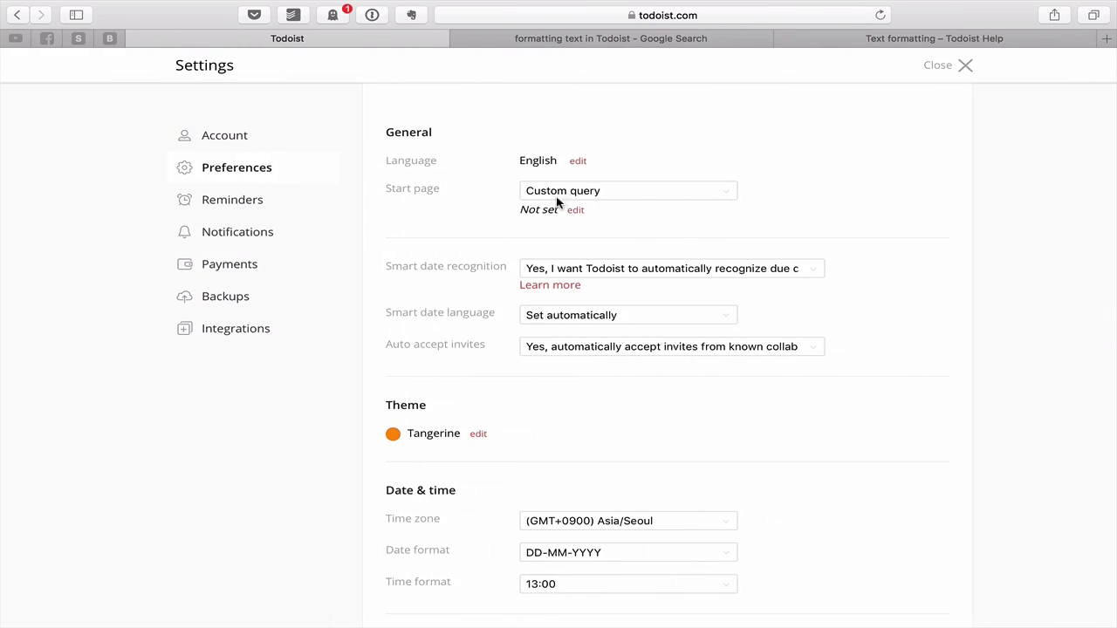
click(575, 210)
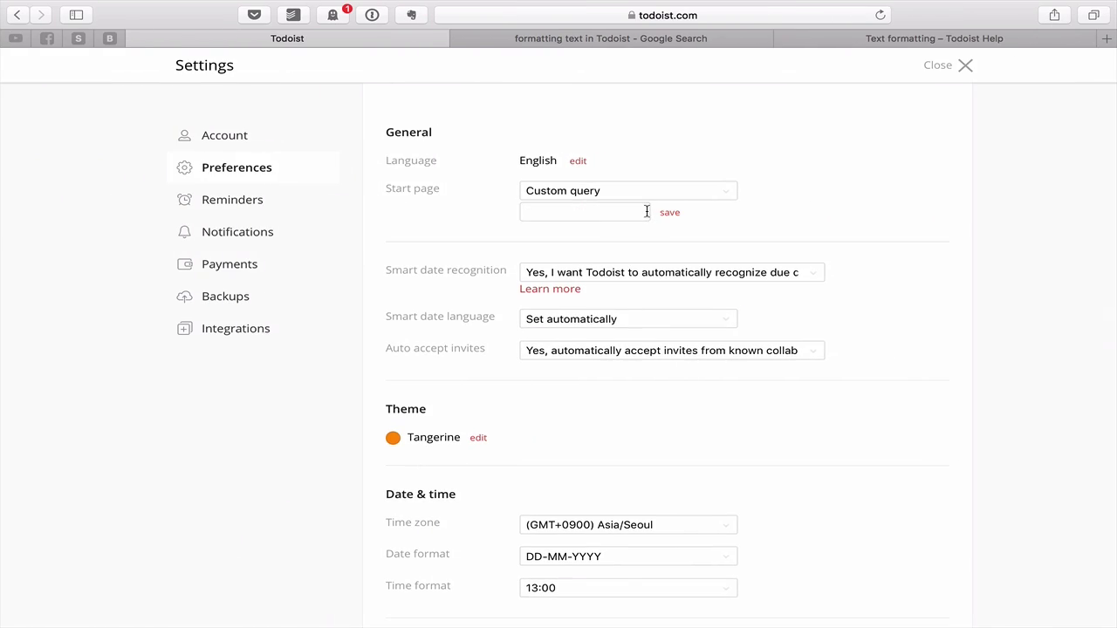
text(p:Inbox)
key(BackSpace)
text(, Toda)
text(y )
text(Overdue)
key(BackSpace)
key(BackSpace)
key(BackSpace)
key(BackSpace)
key(BackSpace)
key(BackSpace)
key(BackSpace)
key(BackSpace)
key(BackSpace)
key(BackSpace)
key(BackSpace)
key(BackSpace)
key(BackSpace)
key(BackSpace)
key(BackSpace)
key(BackSpace)
key(BackSpace)
key(BackSpace)
key(BackSpace)
key(BackSpace)
key(BackSpace)
key(BackSpace)
text(Today, Over Du)
key(BackSpace)
key(BackSpace)
text(due, @Waiting For)
click(677, 213)
click(672, 213)
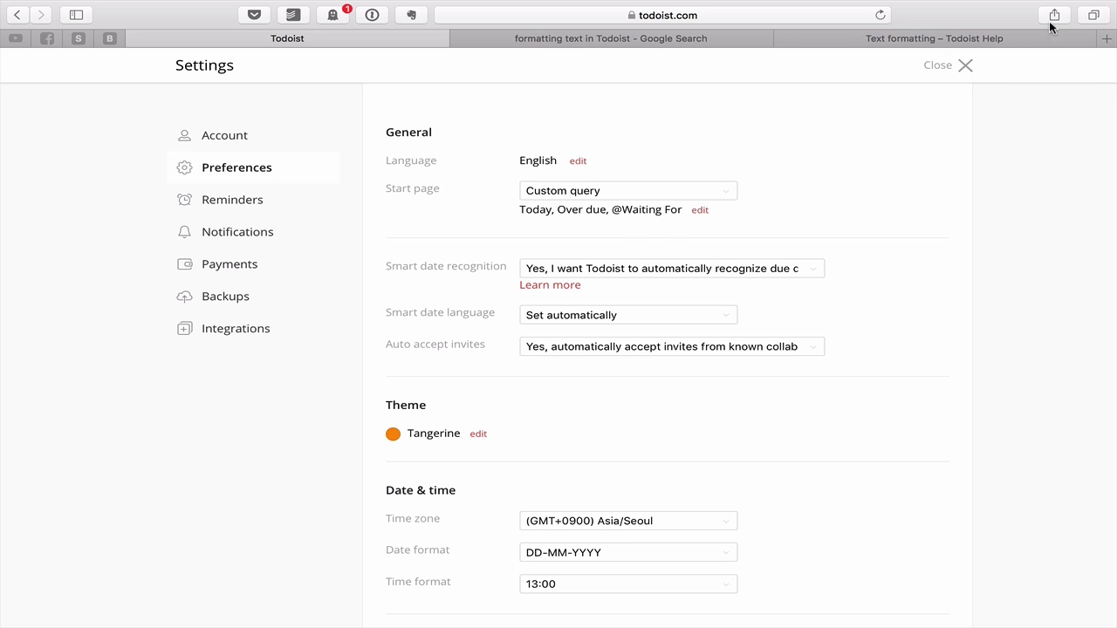
click(966, 66)
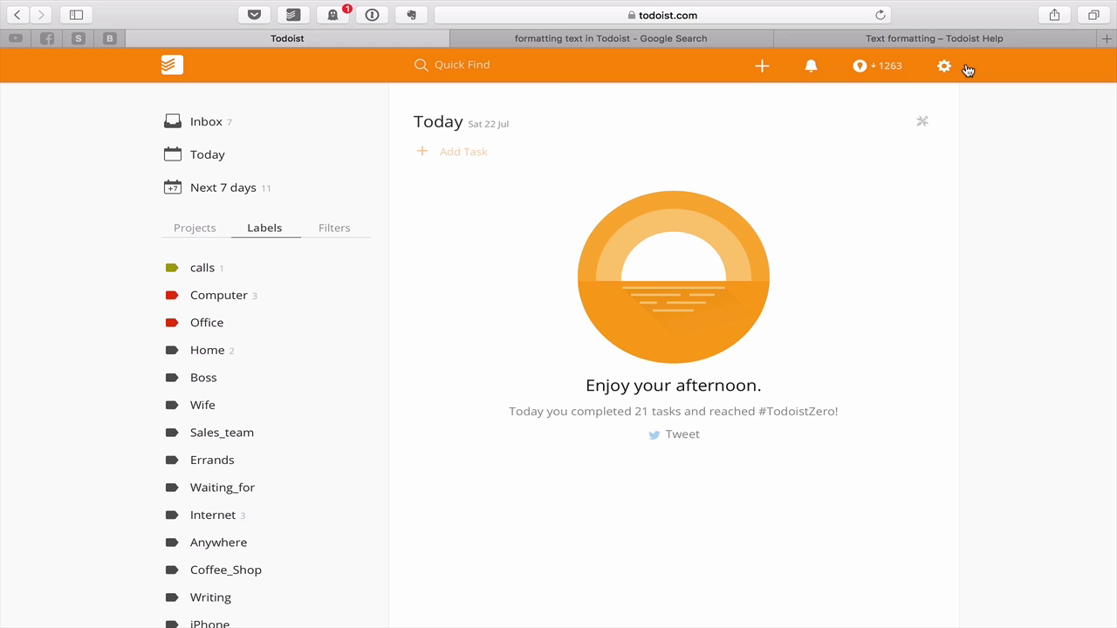
Step: Load the start page to test the query, then reopen the Start page query editor
click(179, 68)
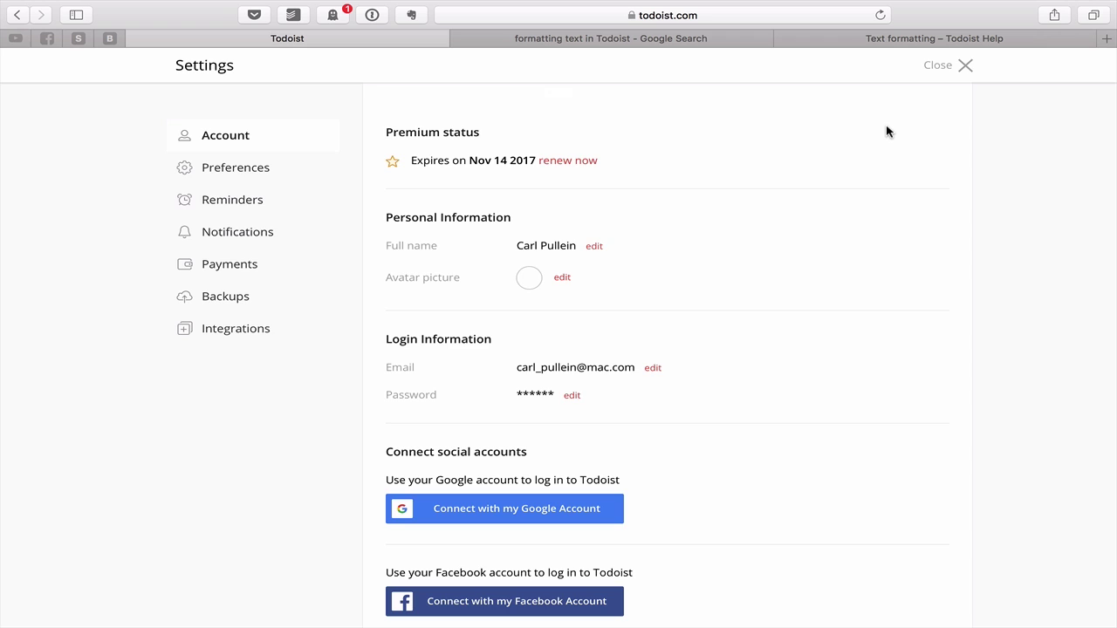
click(238, 175)
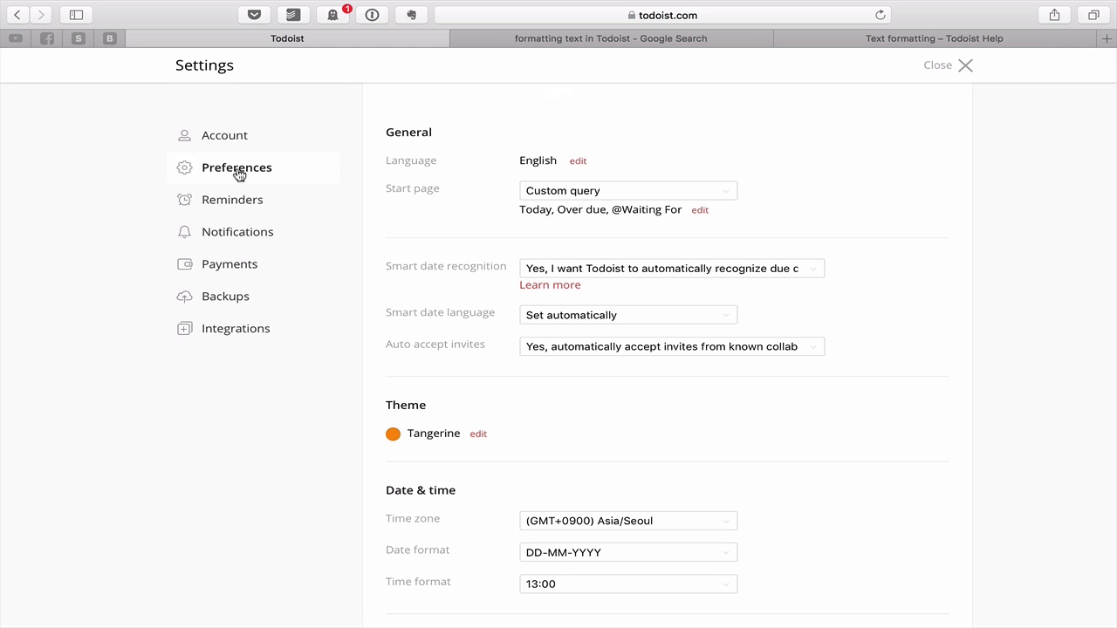
click(702, 213)
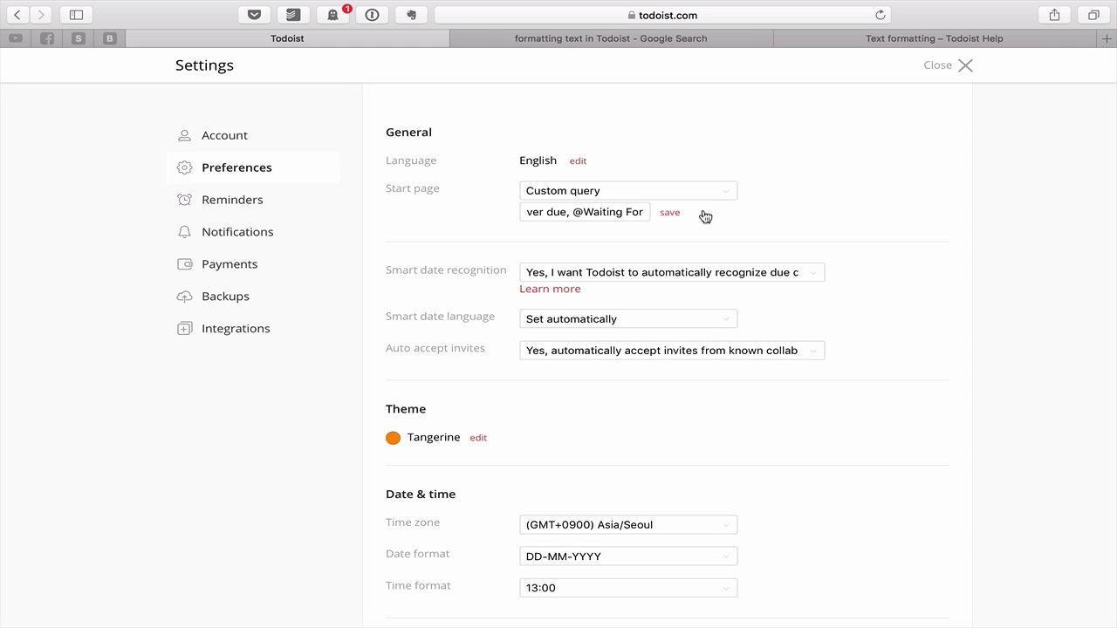
click(573, 212)
click(538, 212)
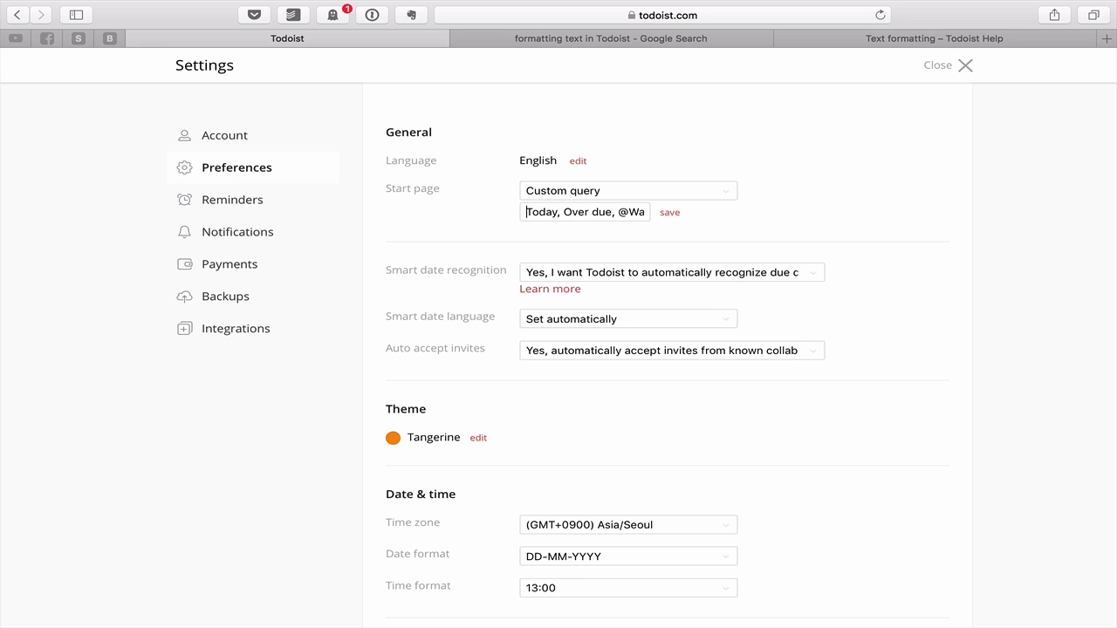
click(529, 212)
click(622, 212)
key(BackSpace)
key(BackSpace)
key(BackSpace)
key(BackSpace)
key(BackSpace)
key(BackSpace)
key(BackSpace)
key(BackSpace)
key(BackSpace)
key(BackSpace)
key(BackSpace)
key(BackSpace)
text(p:)
text(Wo)
key(BackSpace)
key(BackSpace)
text(Inbox)
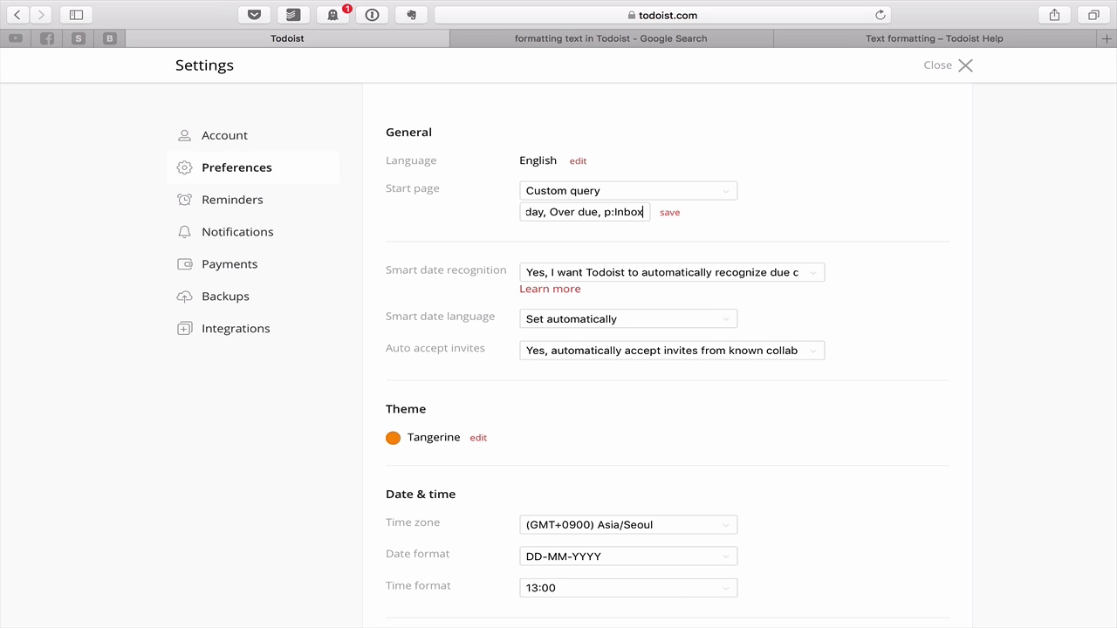
click(670, 213)
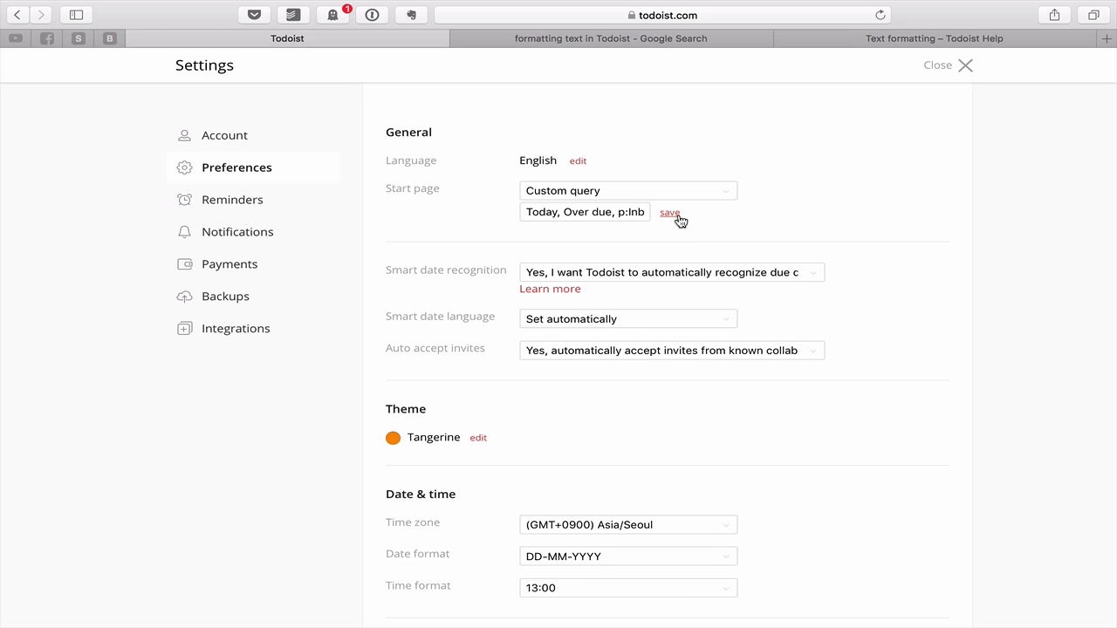
Step: Close settings and reload the start page to show Today and the p:Inbox tasks
click(964, 68)
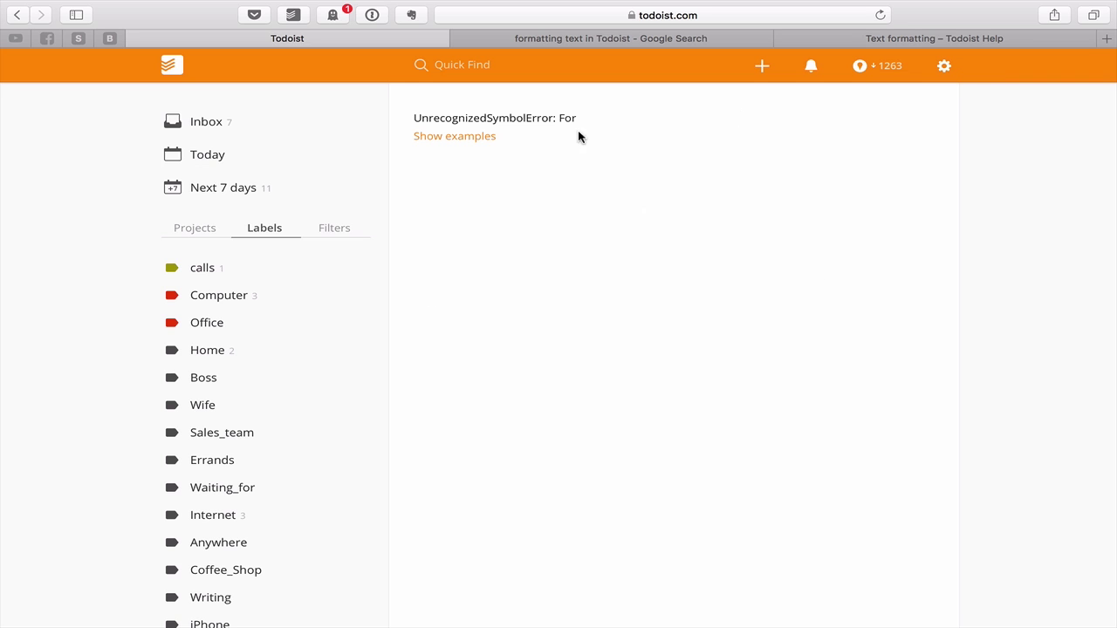
click(166, 68)
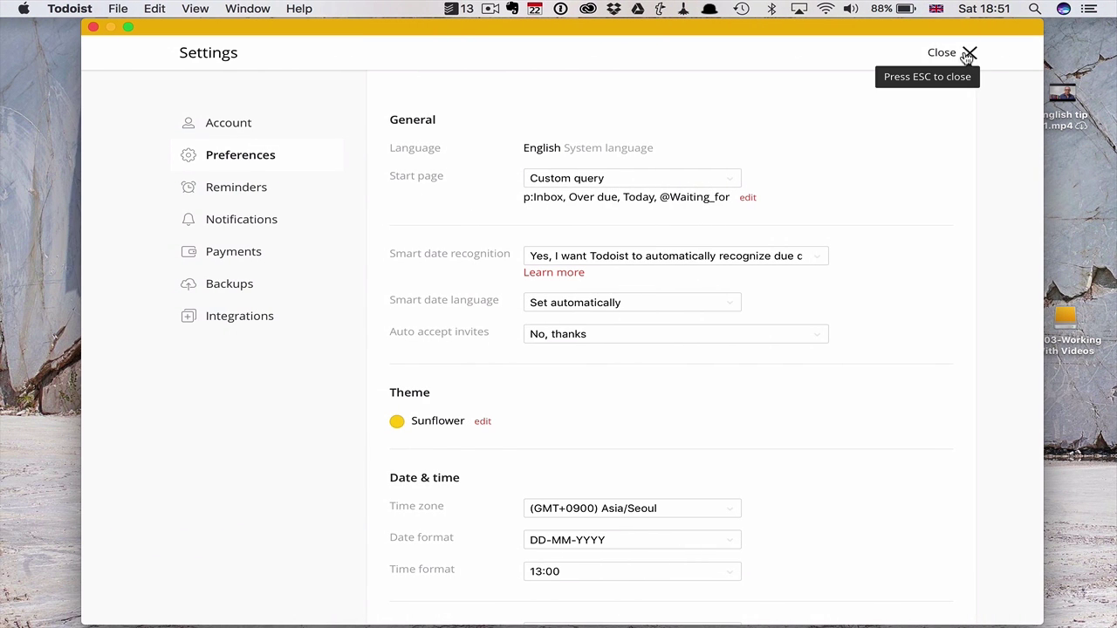
Step: Complete the overdue Update FES admin sheets task and close the Todoist desktop window
click(936, 53)
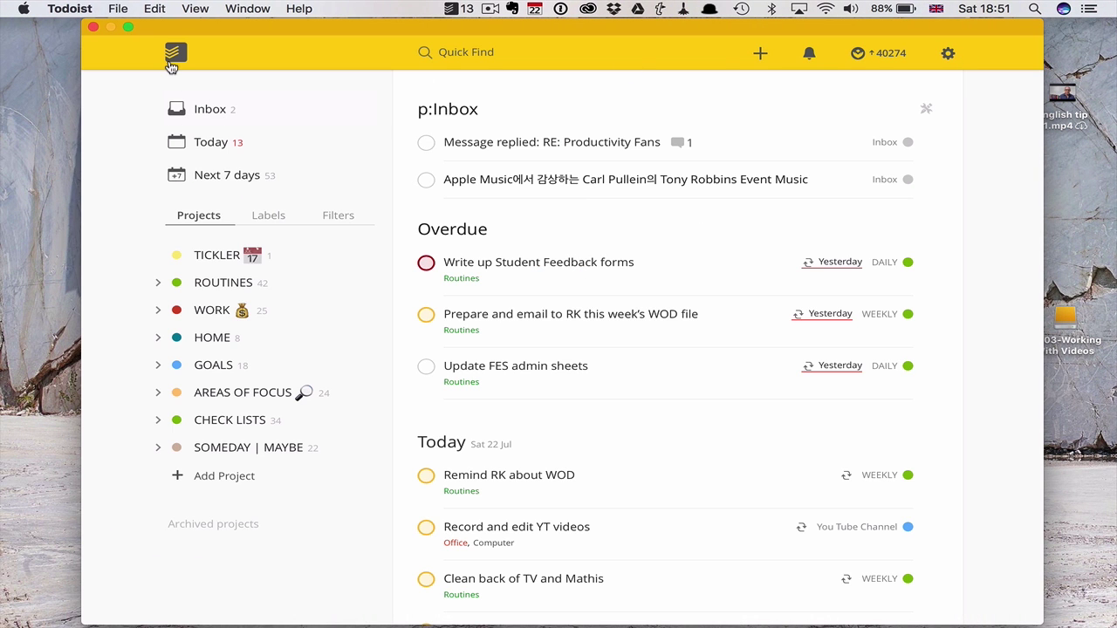
scroll(511, 265, down, 10)
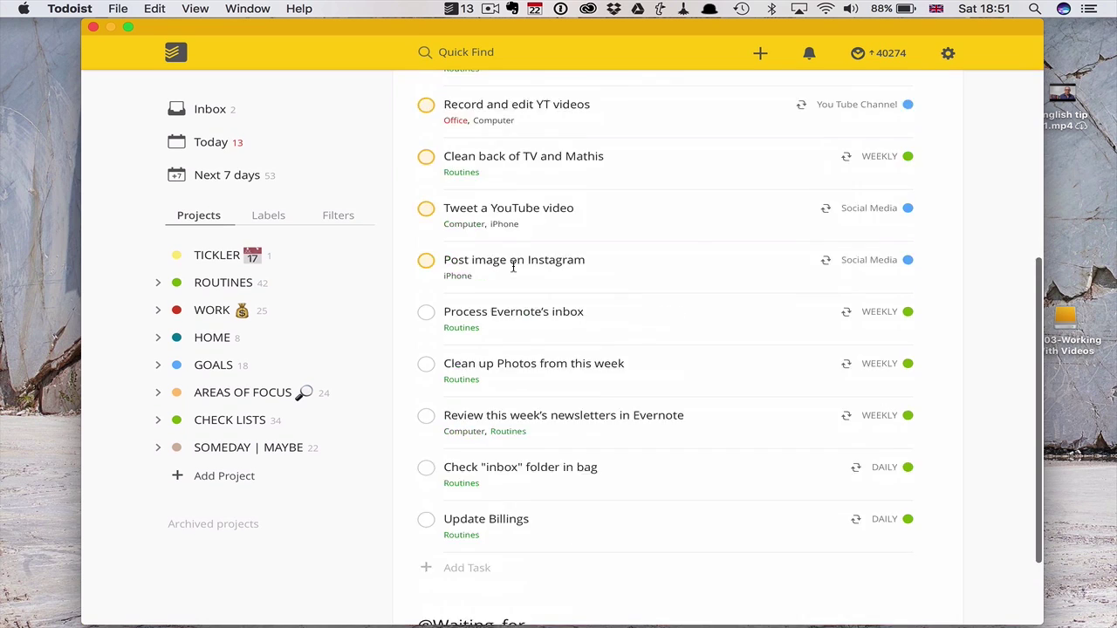
scroll(511, 265, up, 12)
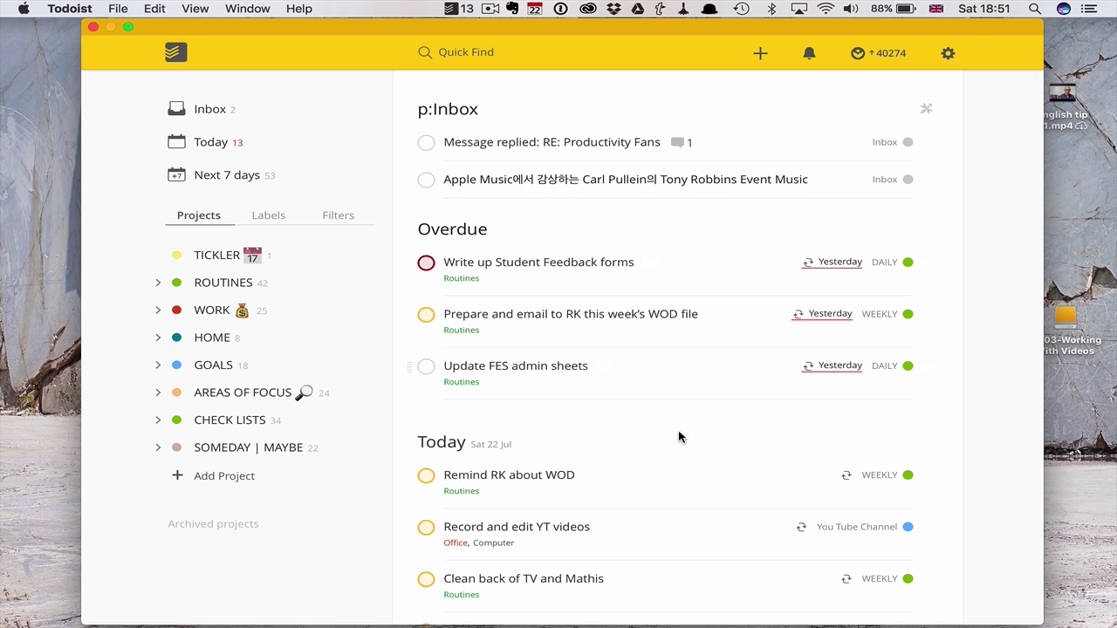
click(426, 368)
scroll(688, 372, down, 5)
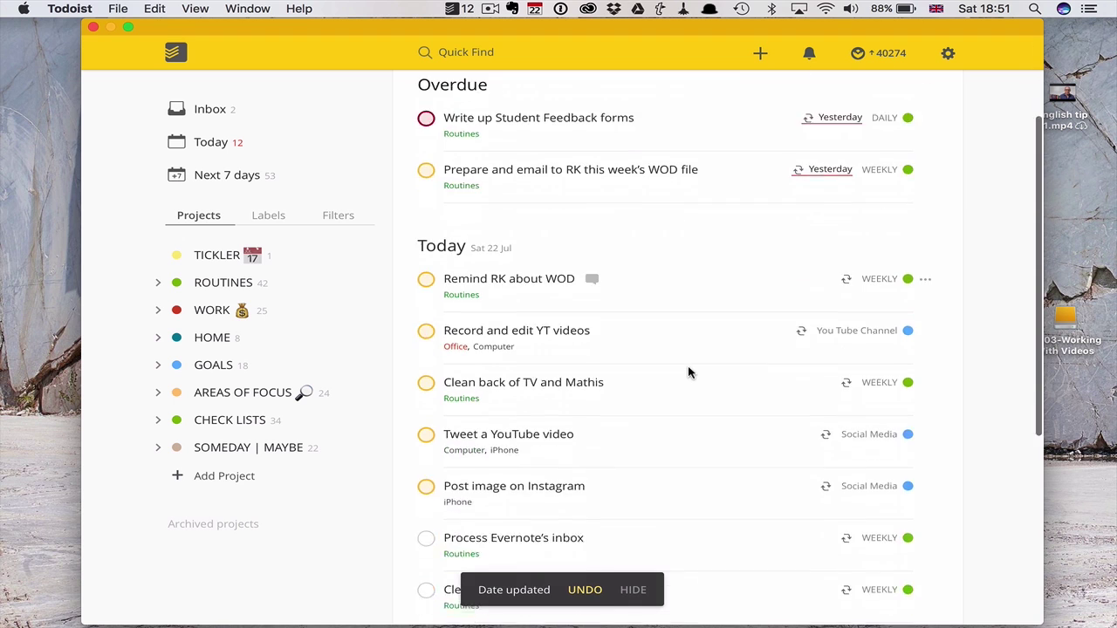
scroll(688, 373, down, 3)
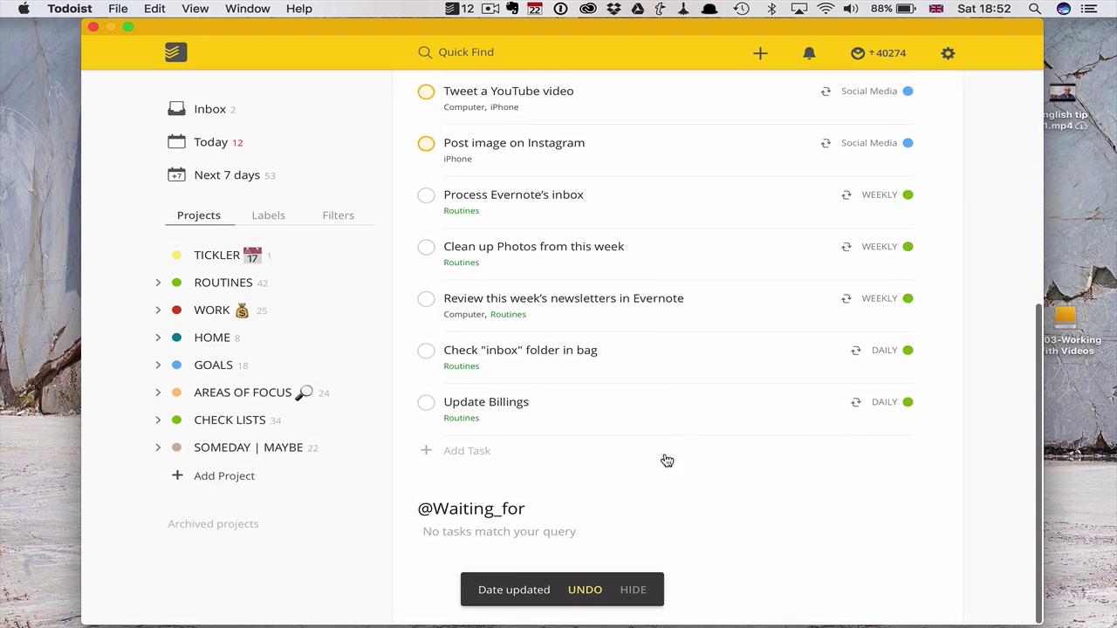
scroll(666, 462, up, 5)
scroll(666, 472, up, 2)
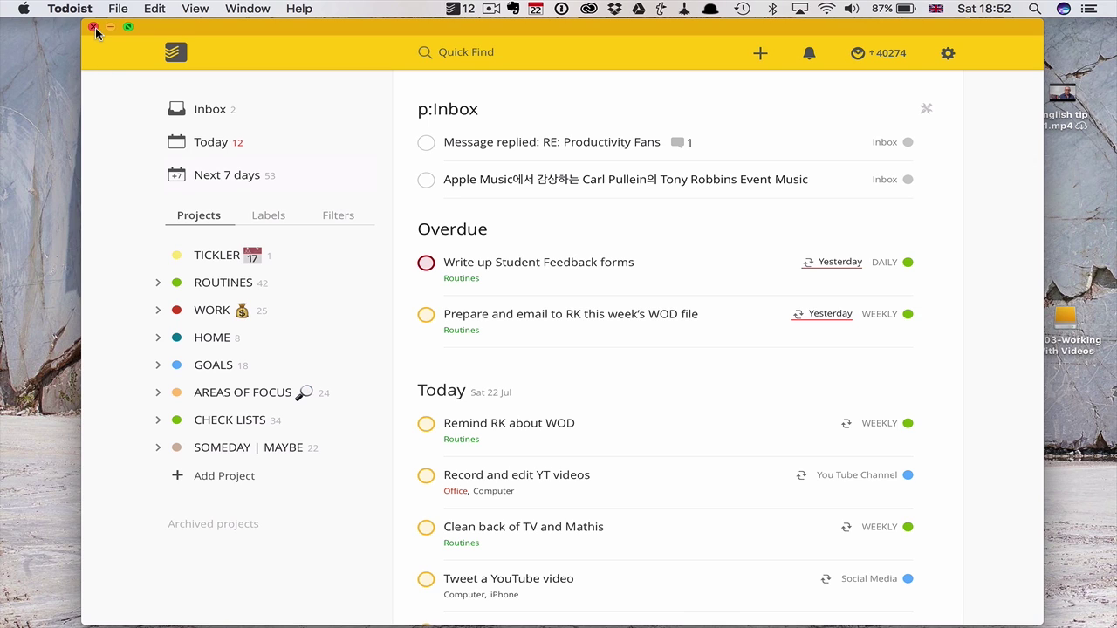
click(95, 27)
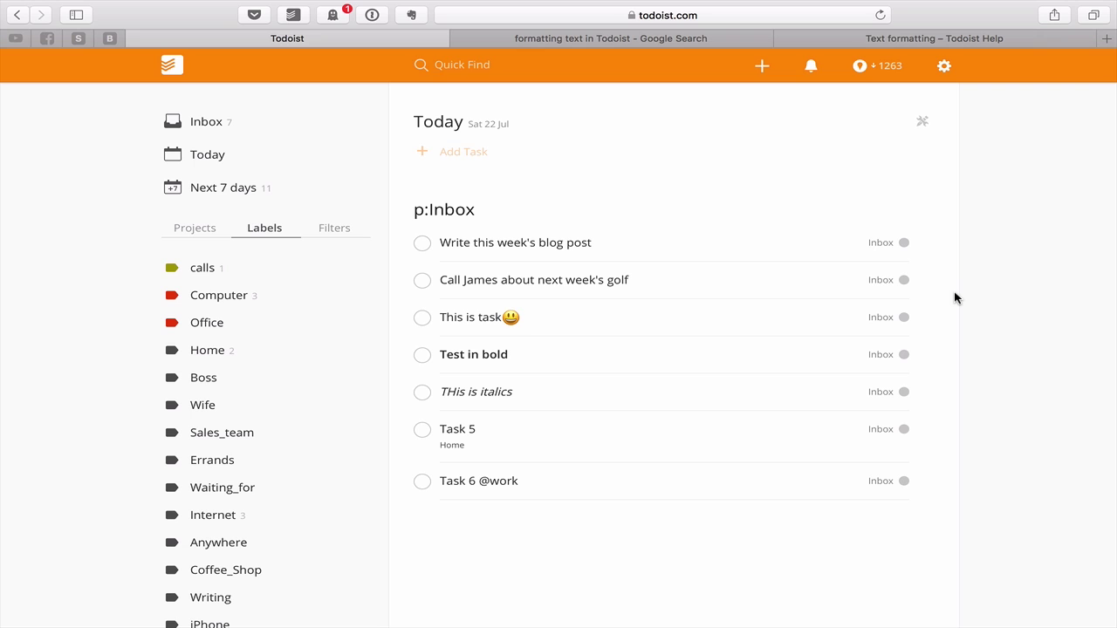
Step: Switch the web sidebar from labels to the Projects list
click(195, 228)
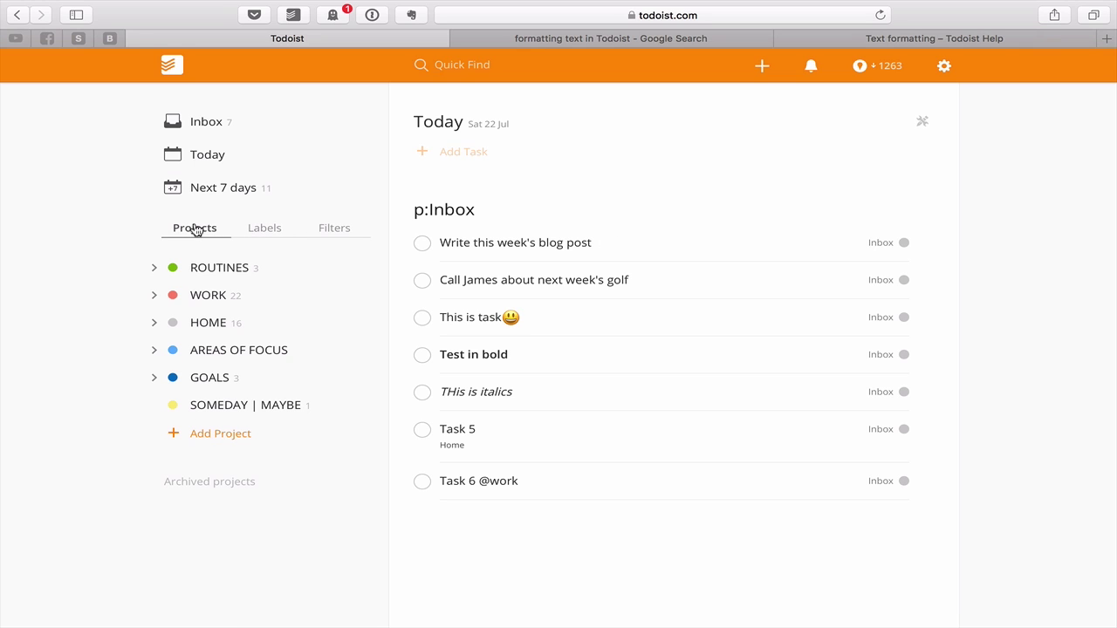